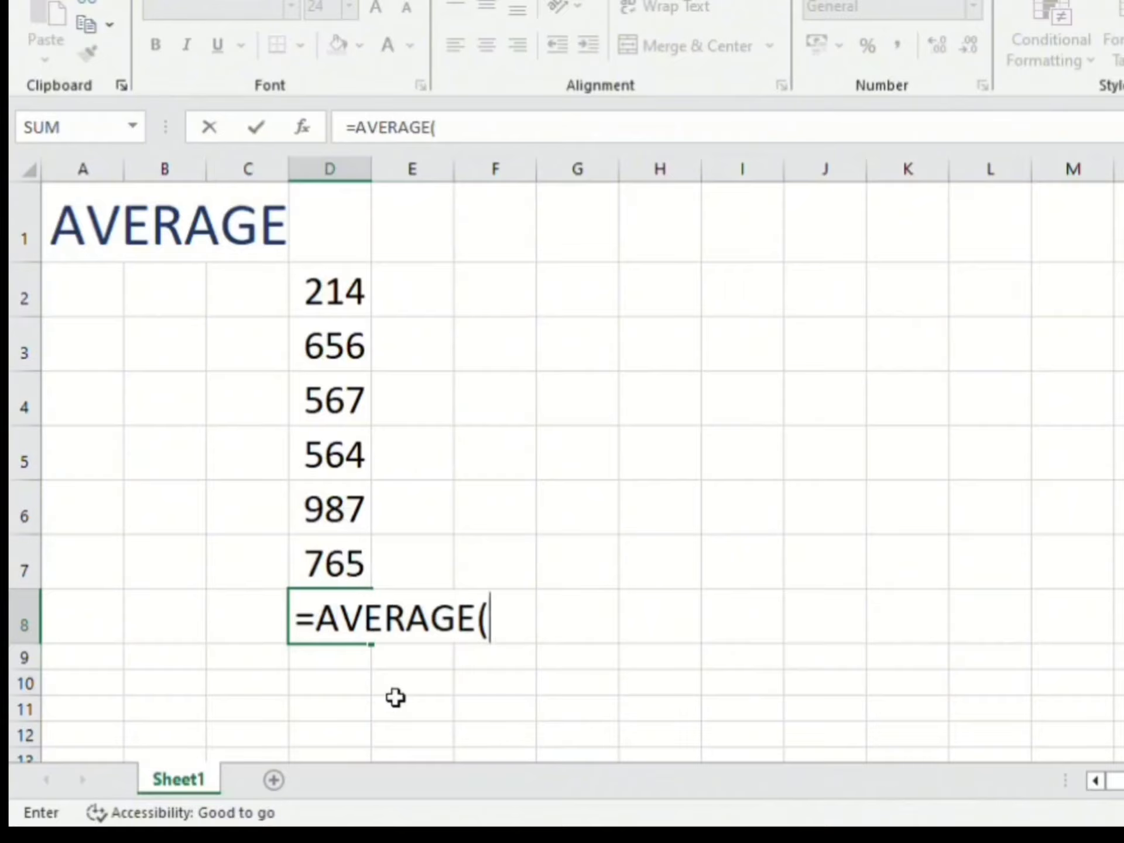
Step: Complete the AVERAGE formula in D8 with the range D2:D7
left_click(387, 691)
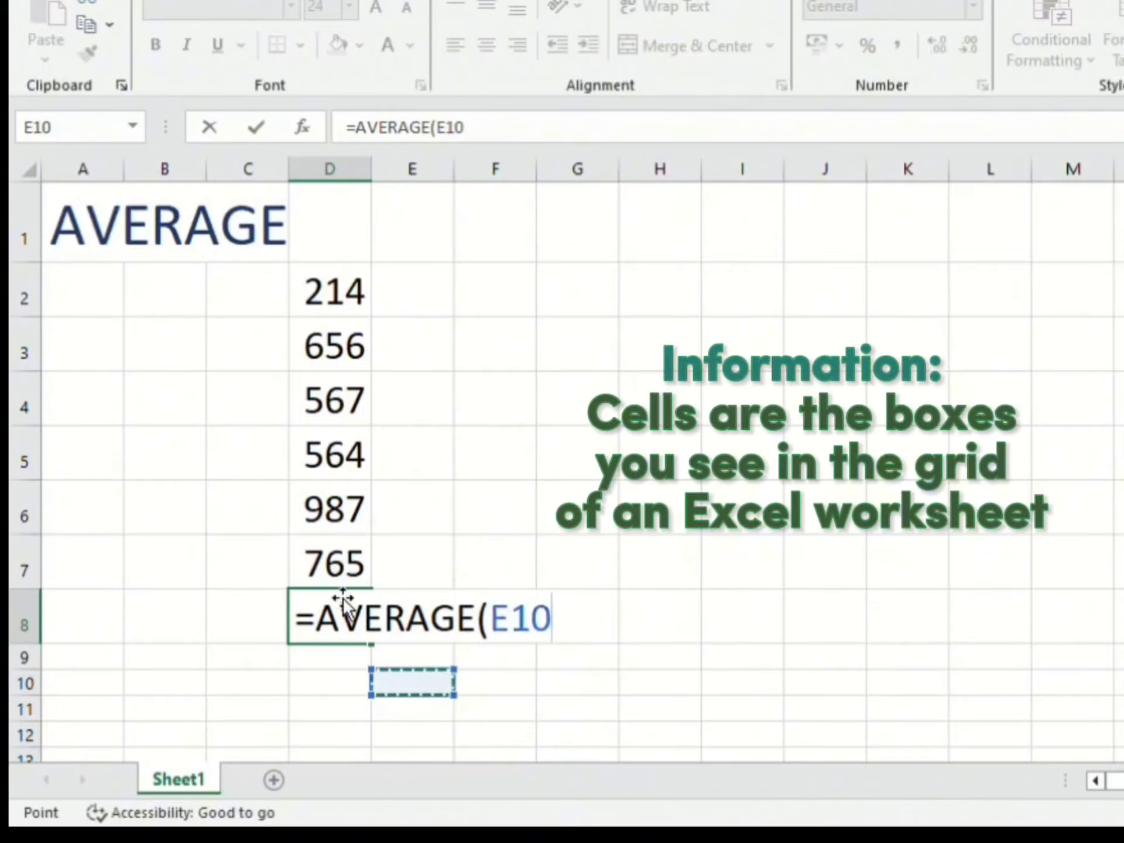
left_click(338, 583)
left_click_drag(372, 552, 383, 296)
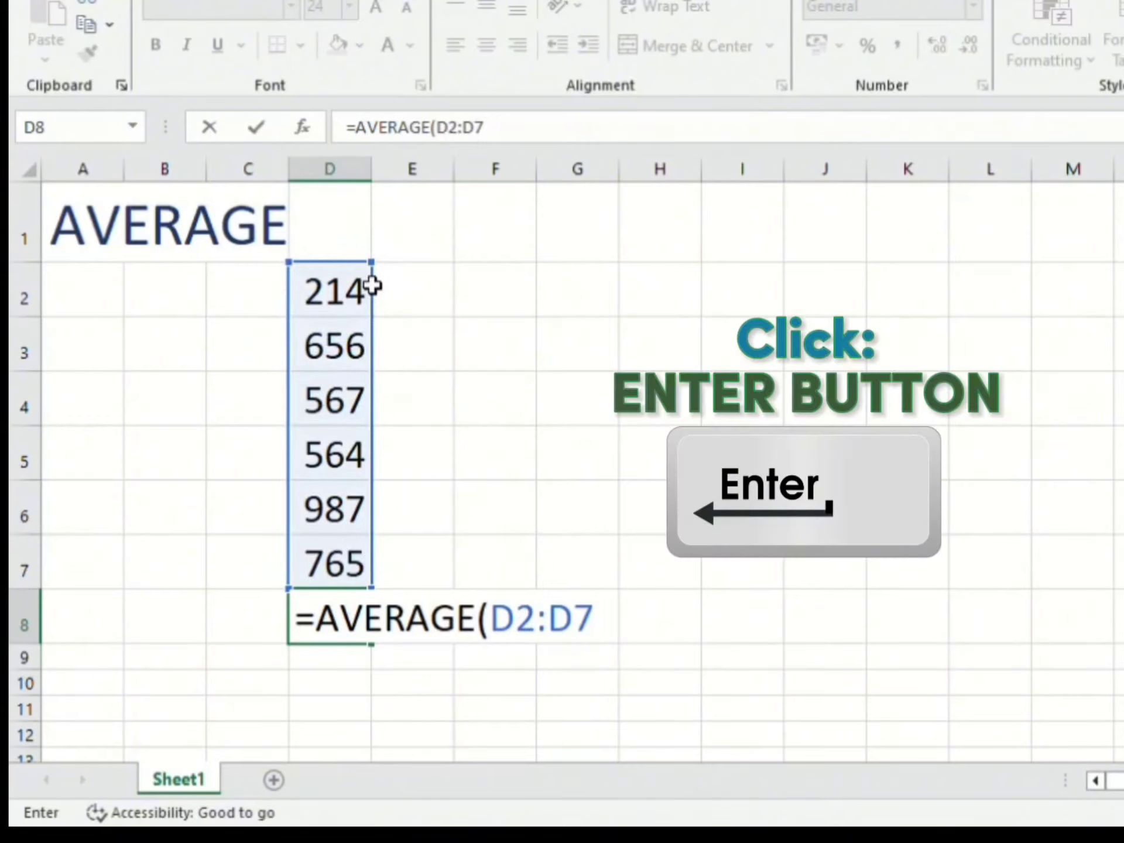
type(")")
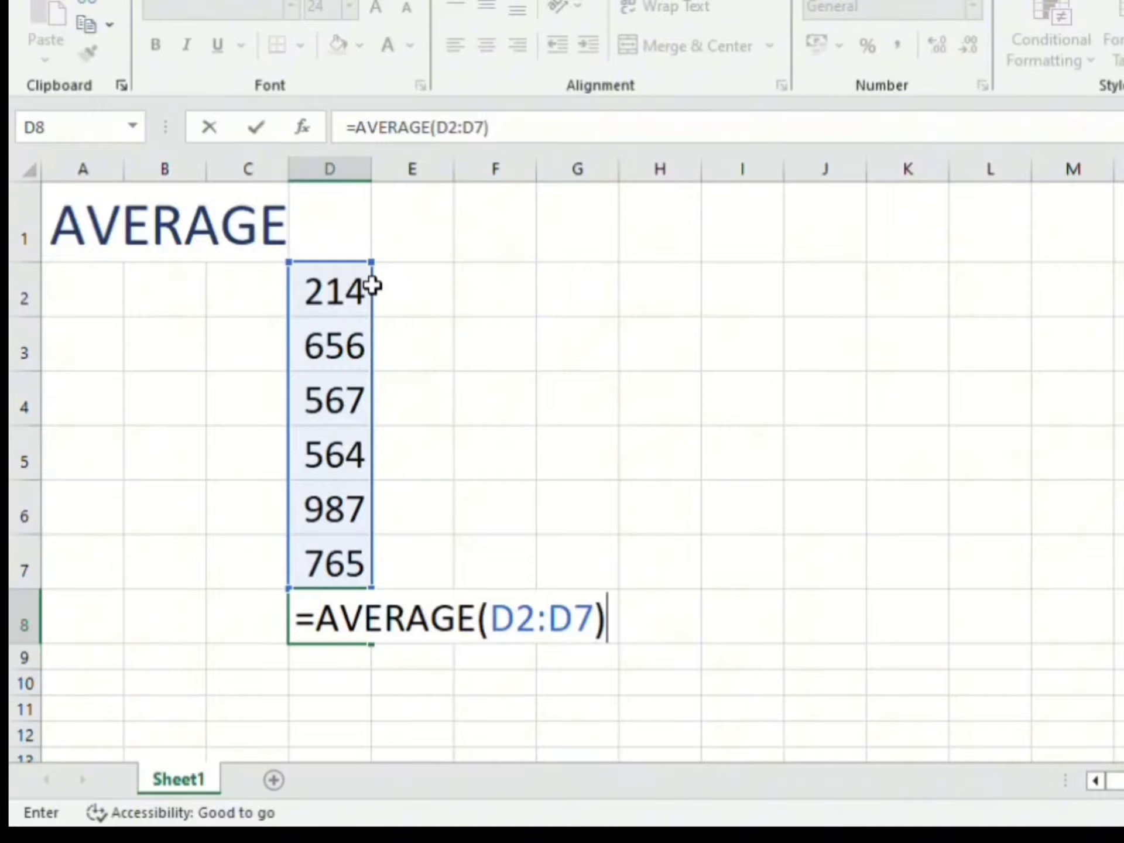
key("Return")
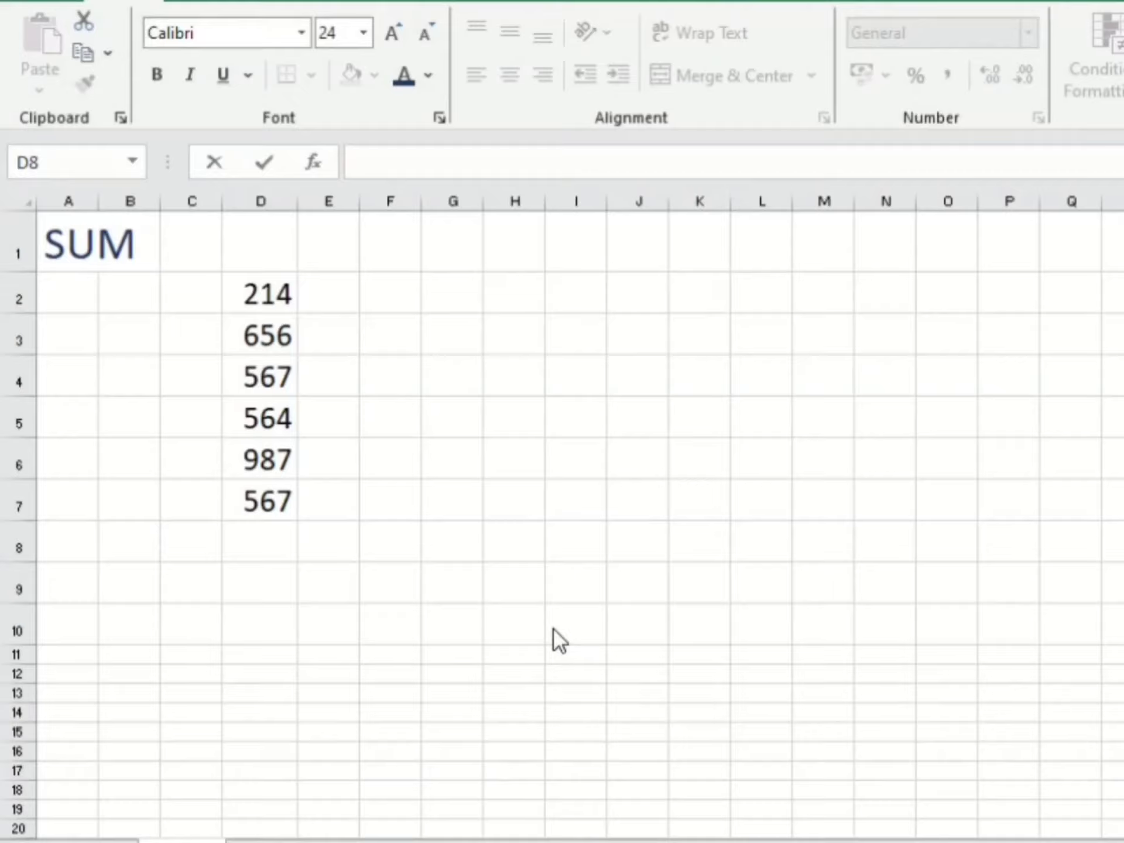
Step: Add the values 75 in D8 and 765 in D9 beneath the existing numbers
left_click(279, 533)
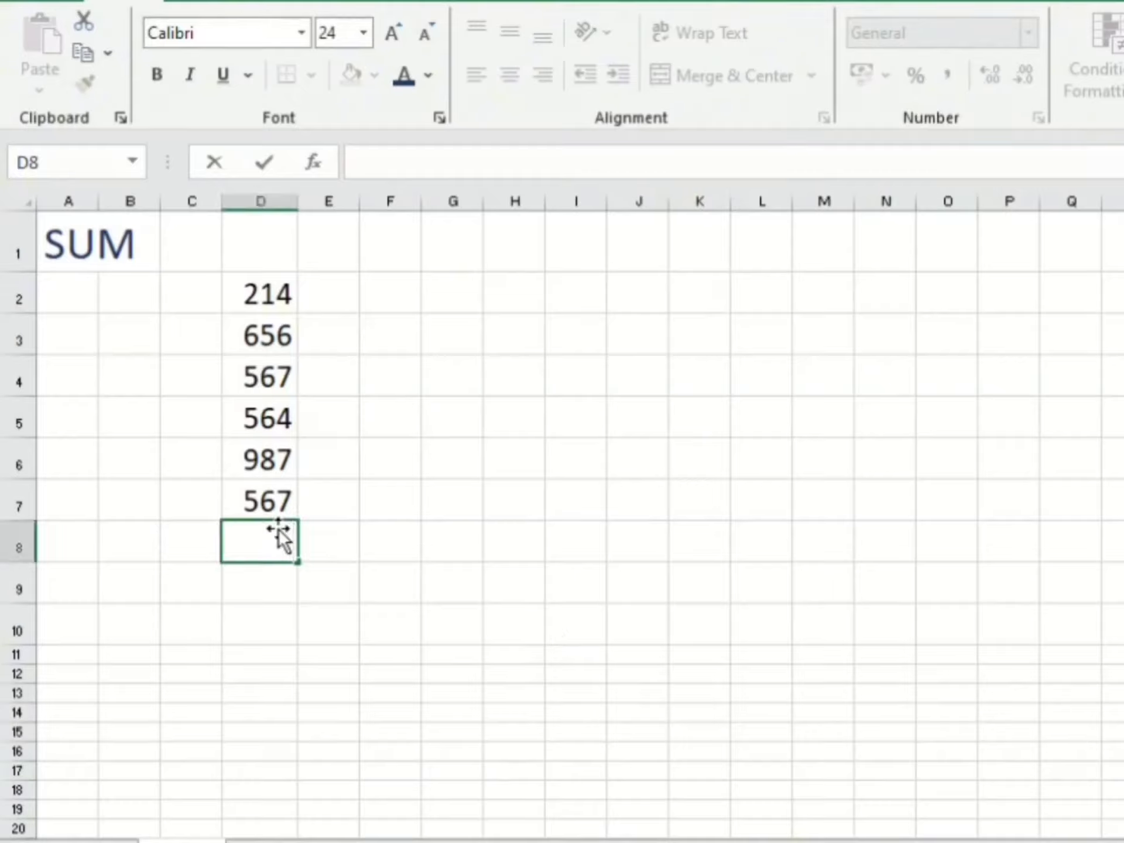
type("75")
key("Return")
type("765")
key("Return")
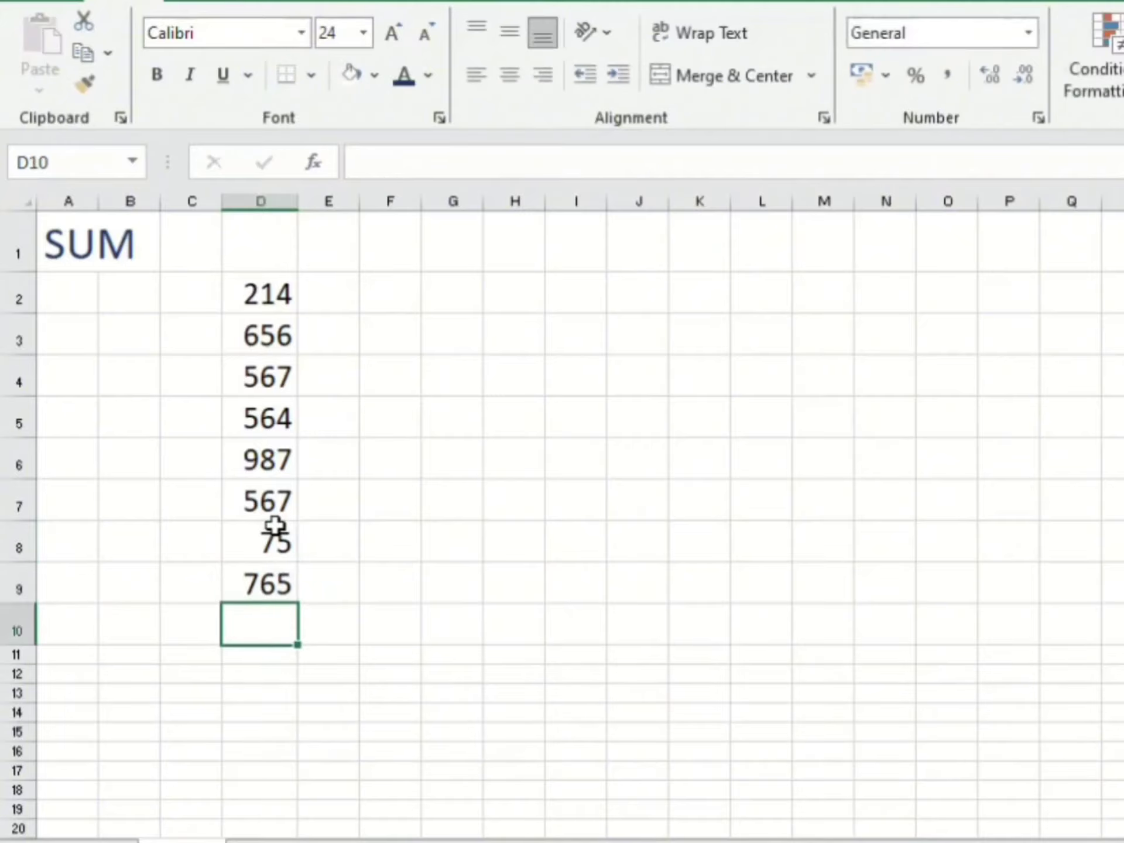
Step: Enter the formula =SUM(D3,D7) in D10 to add those two cells
type("=")
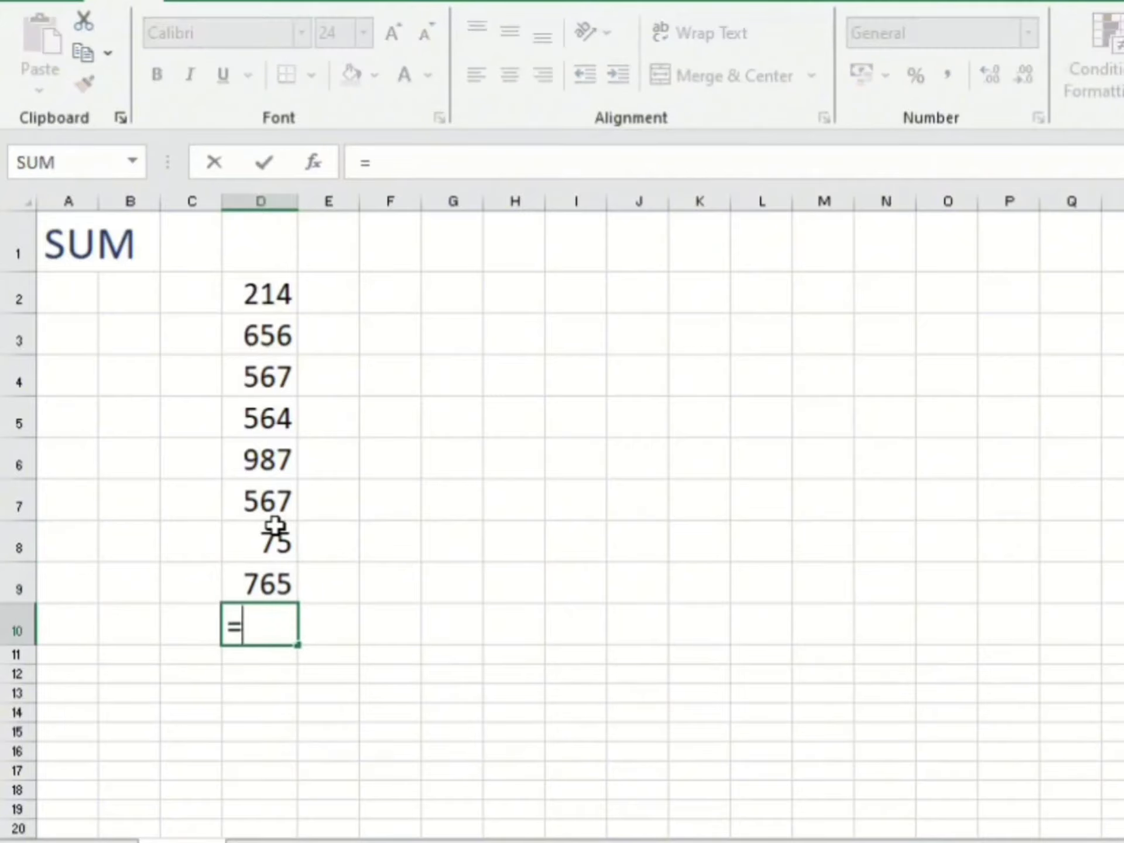
type("su,")
key("BackSpace")
type("m")
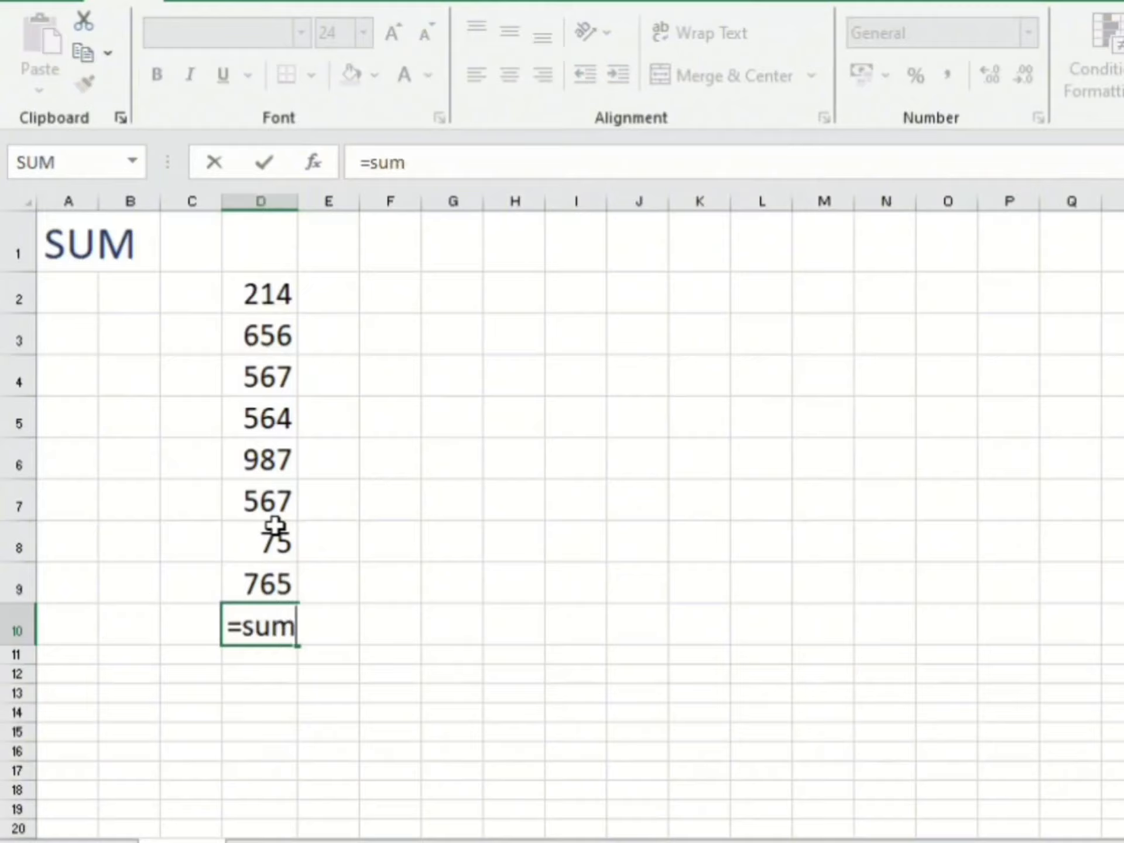
type("(")
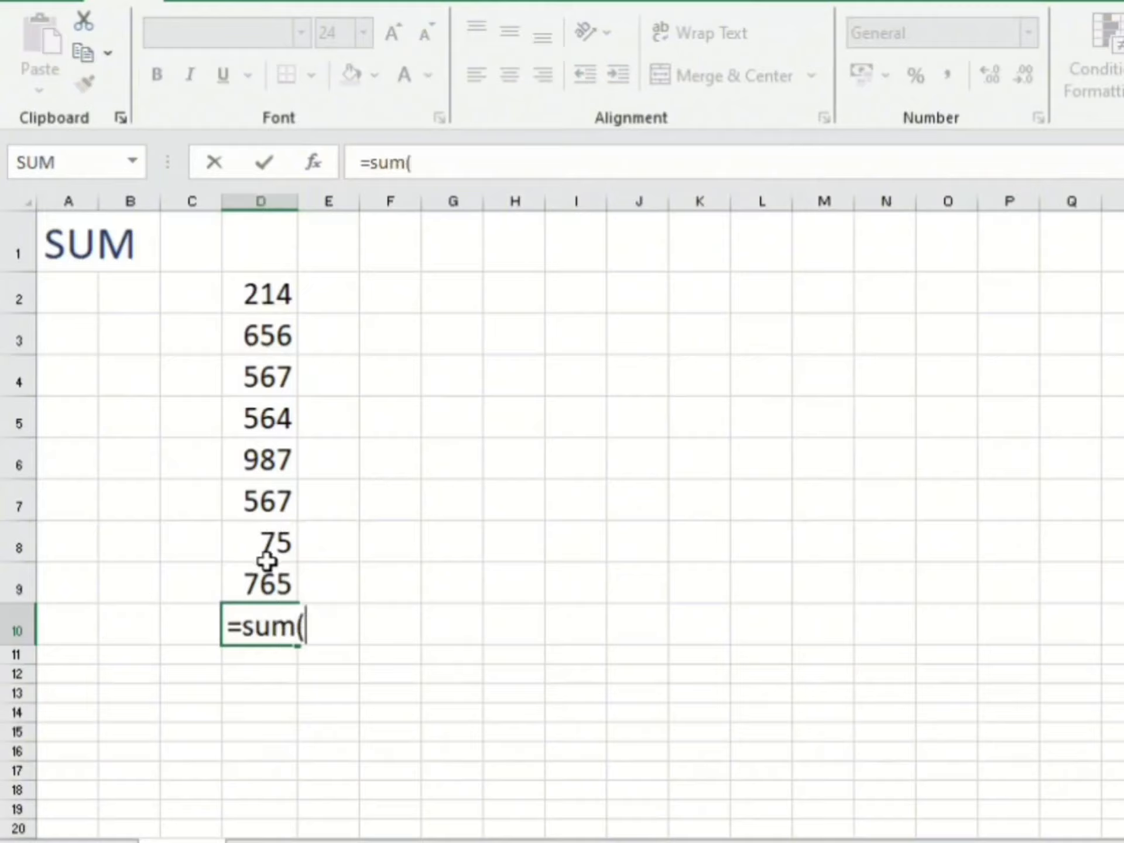
type("D")
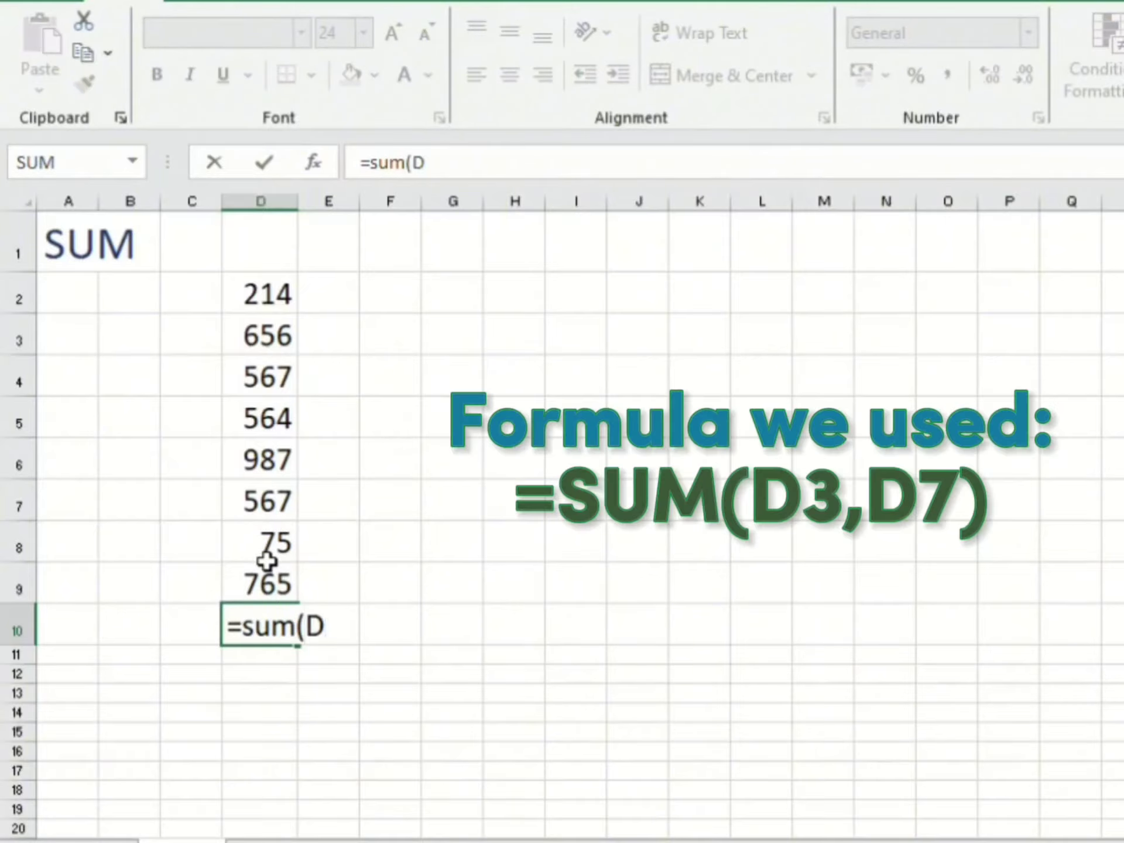
type("3,")
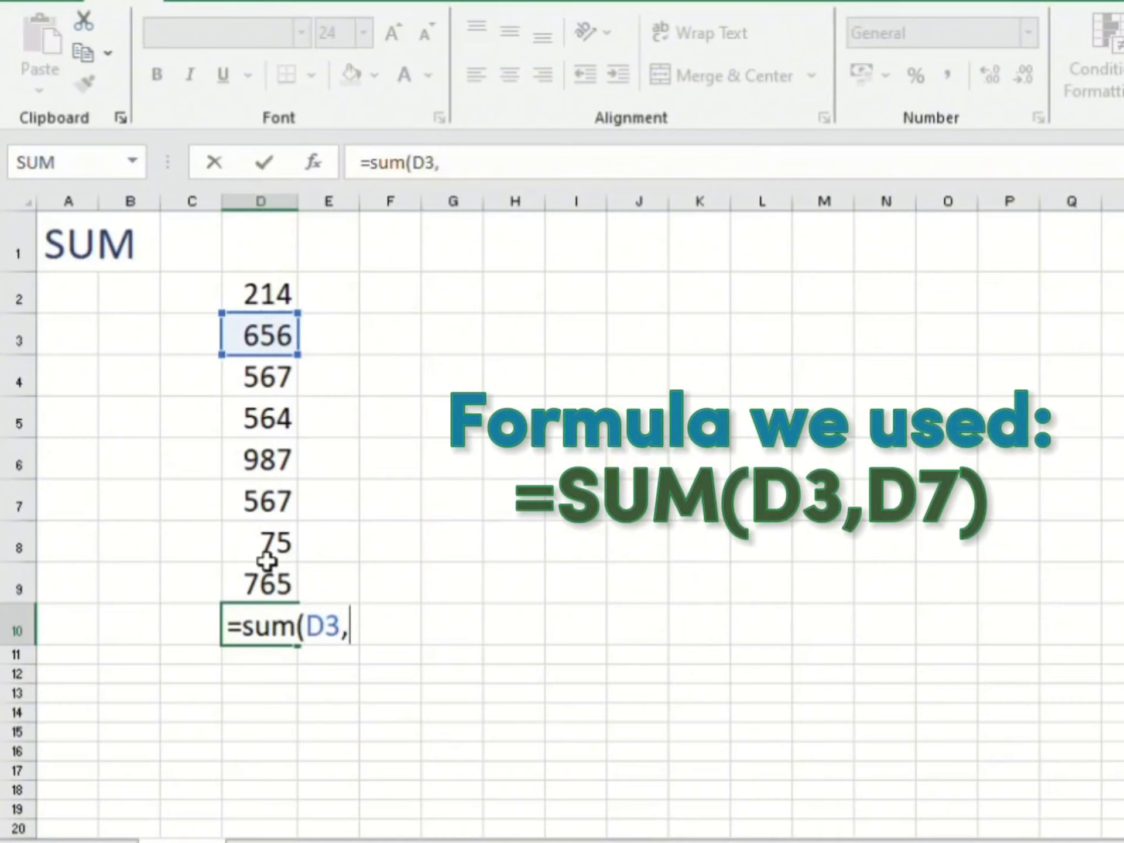
type("D7")
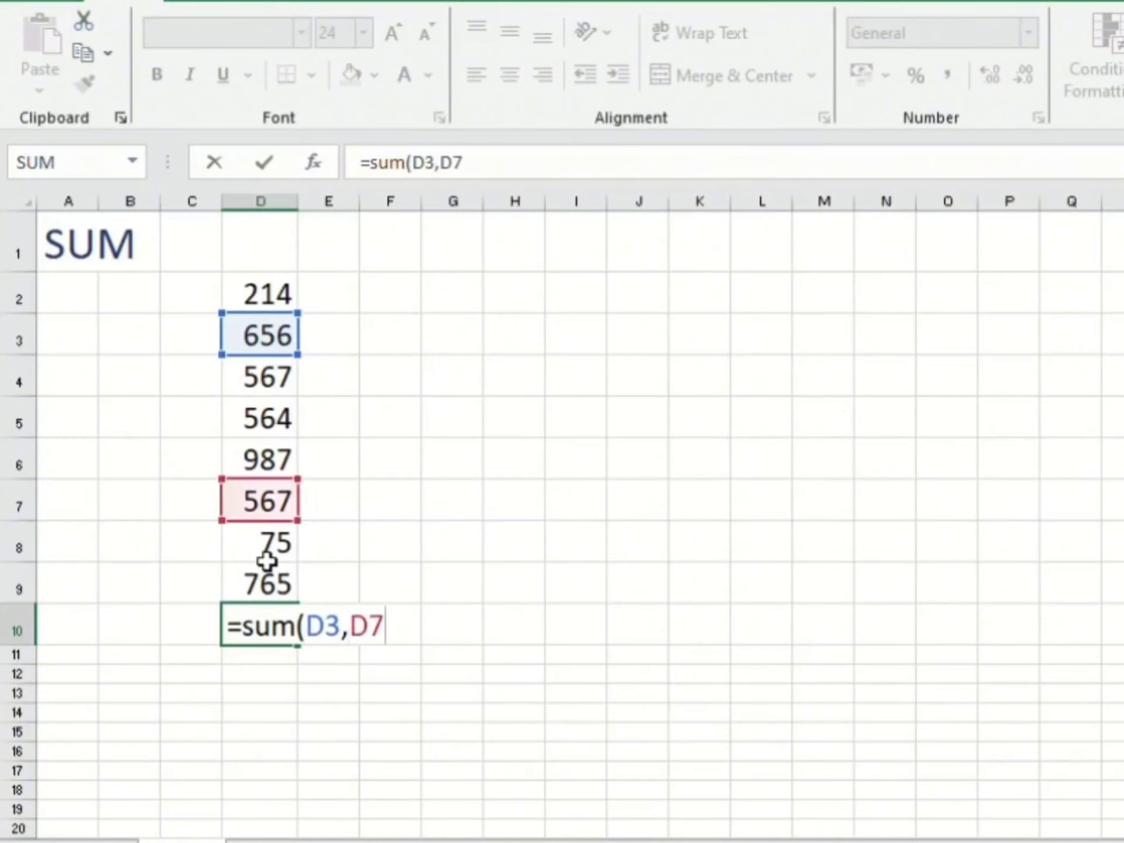
type(")")
key("Return")
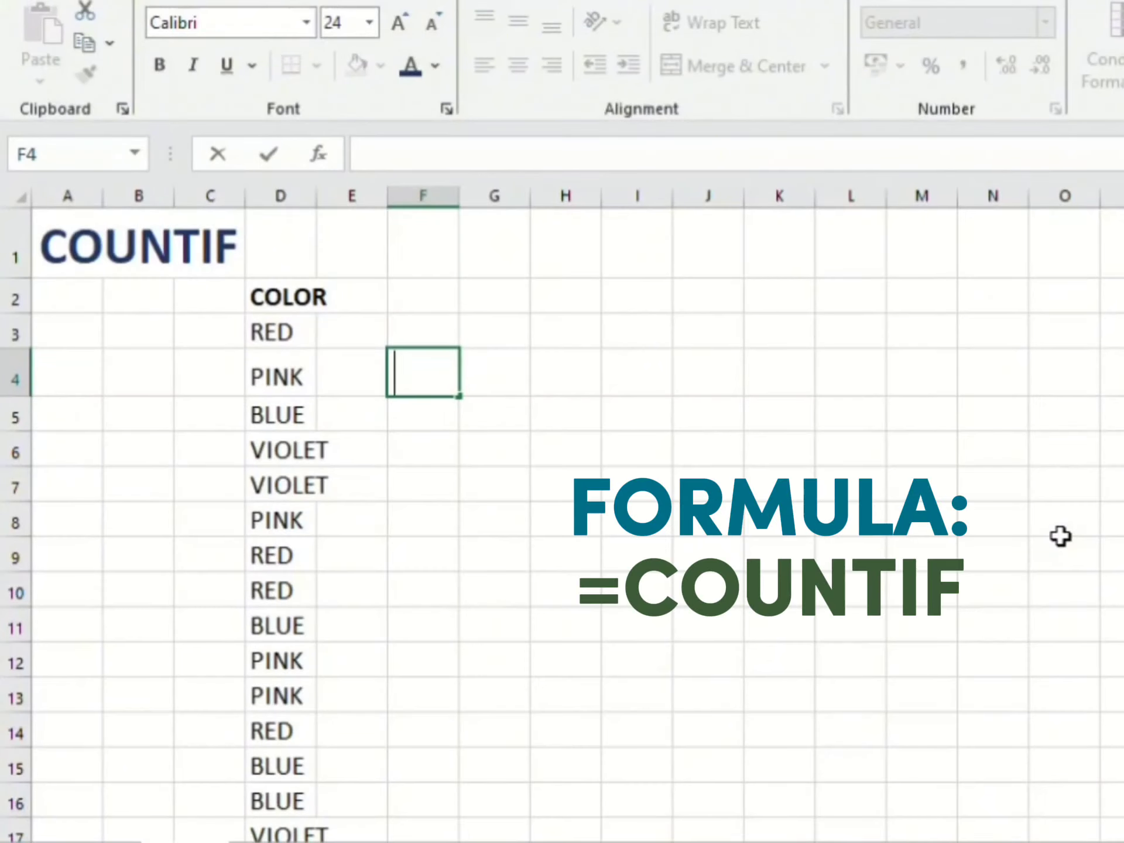
Step: Enter =COUNTIF(D3:D22,"VIOLET") in F4 to count the violet entries in the color list
type("=COU")
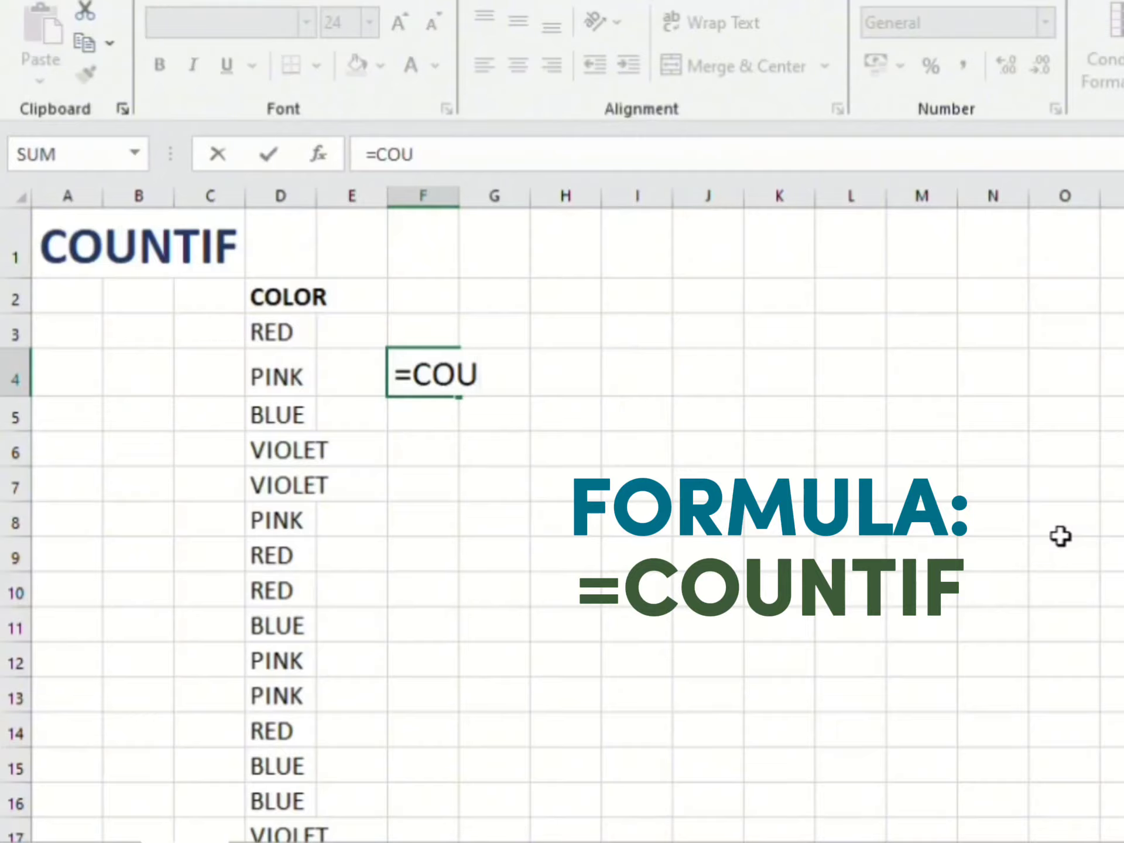
type("NTIF(")
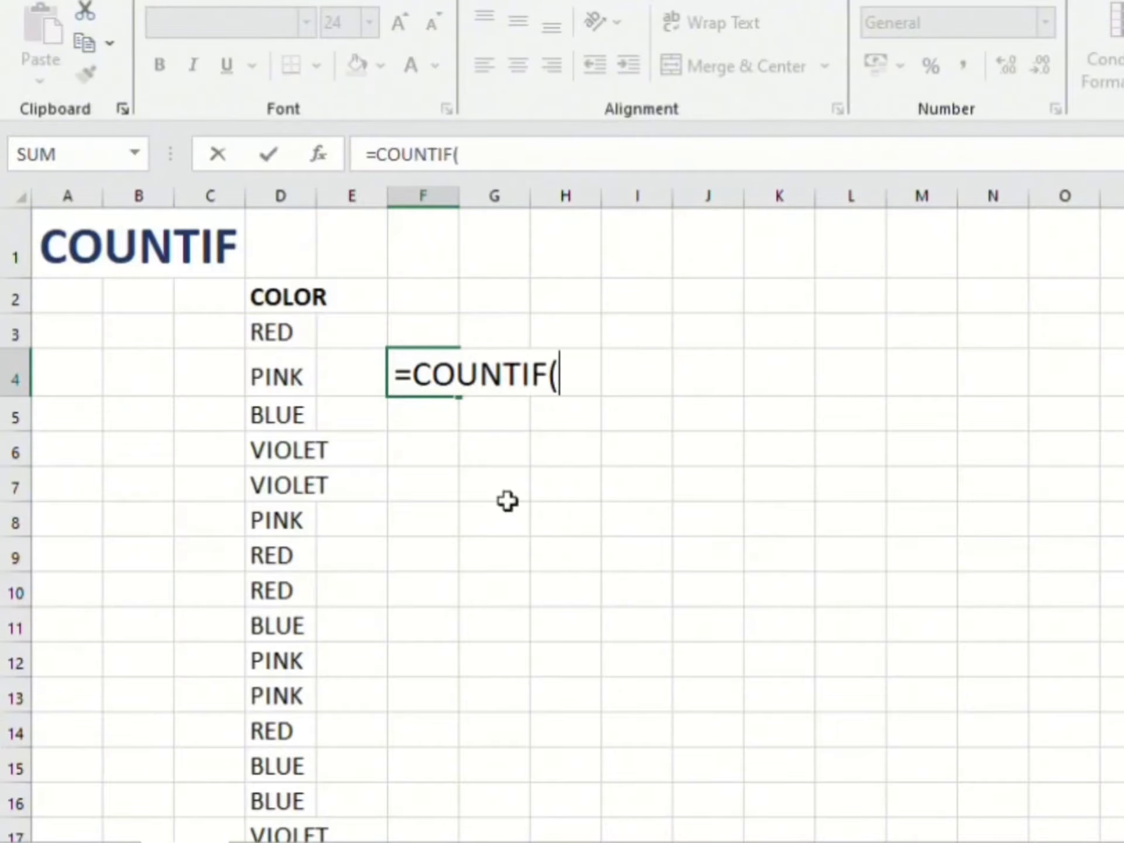
scroll(314, 656, "down", 4)
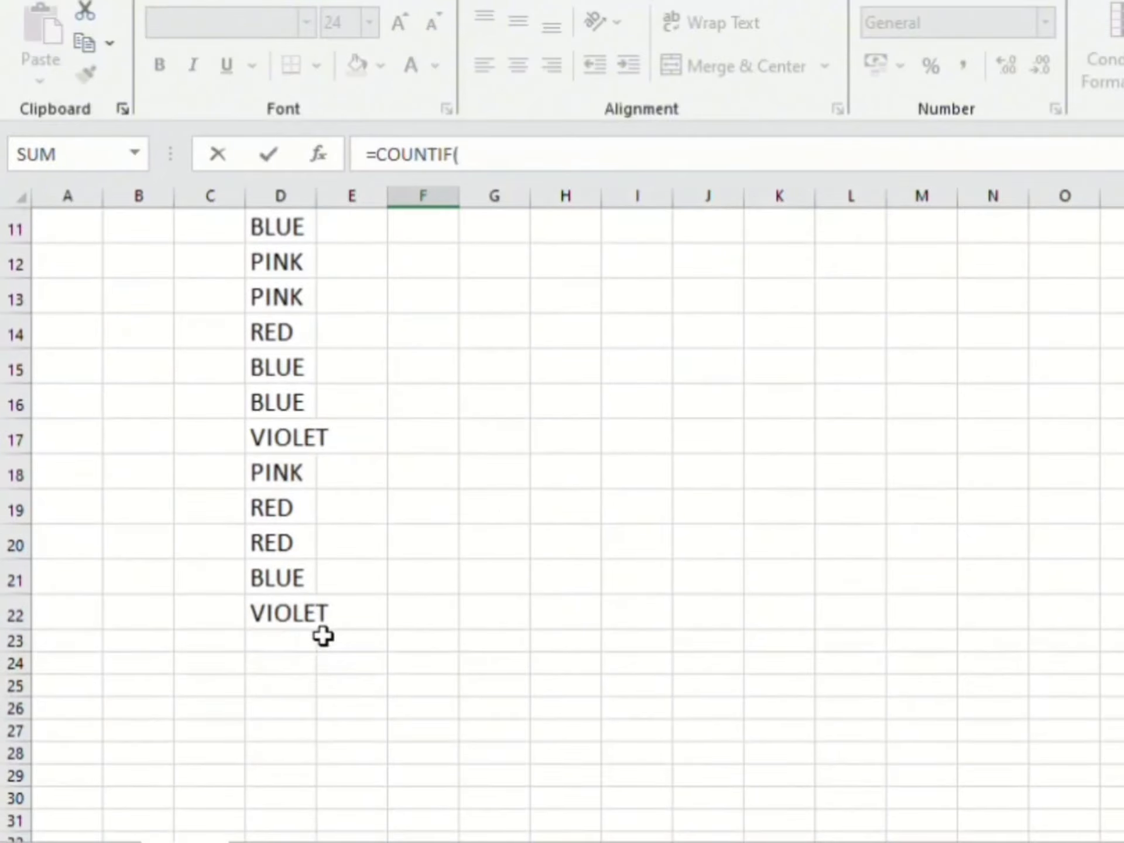
left_click_drag(317, 626, 281, 341)
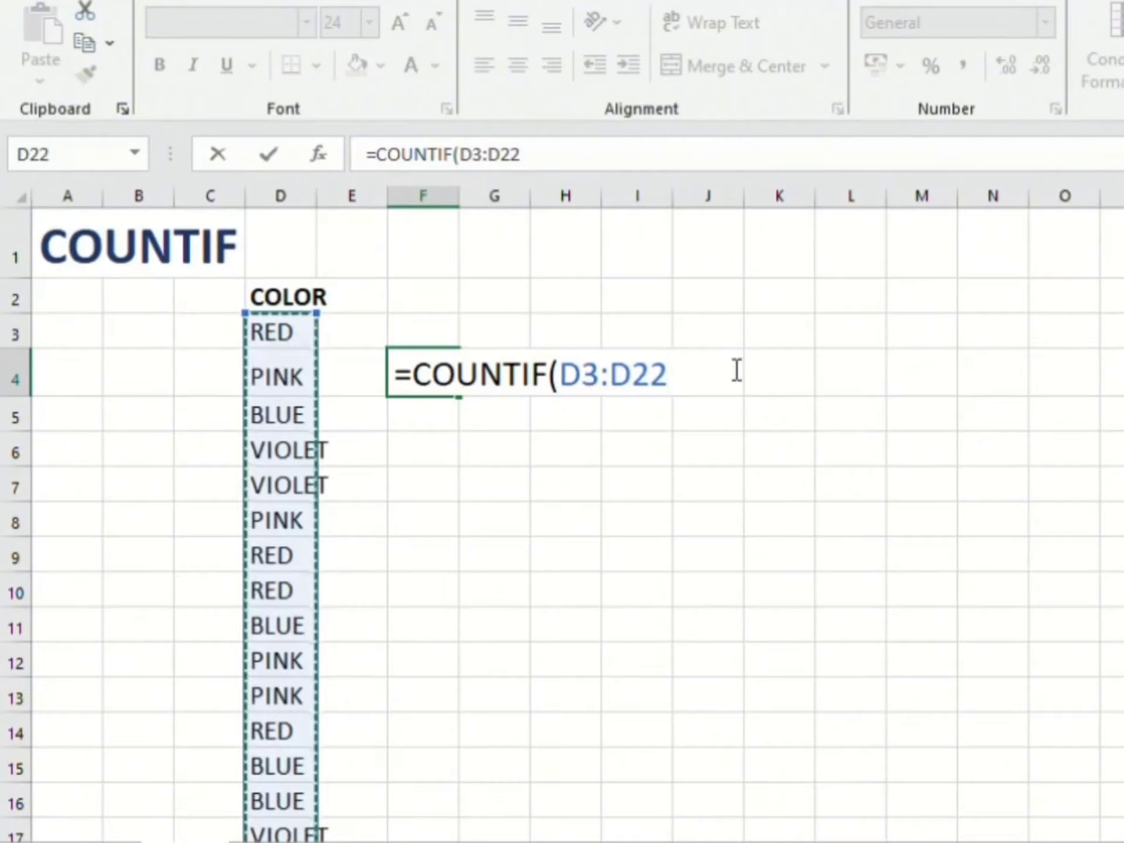
type(",\"")
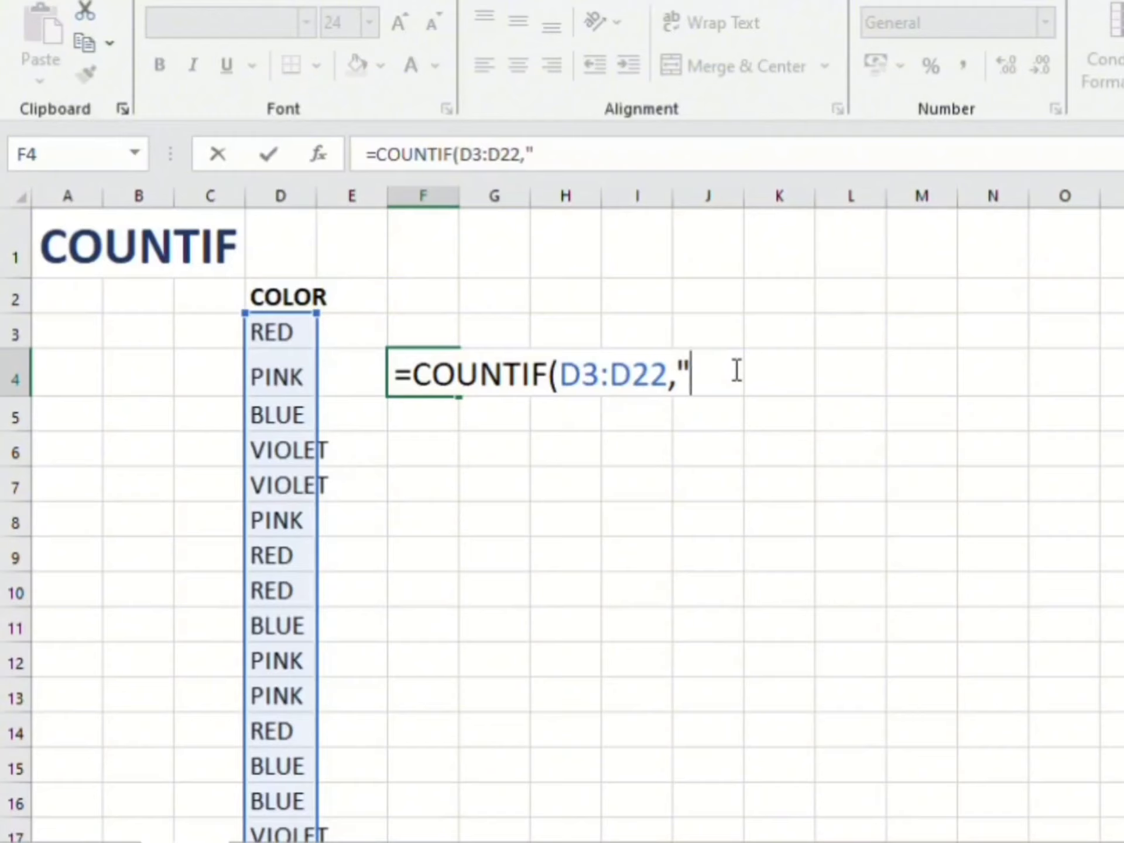
type("VIOLET")
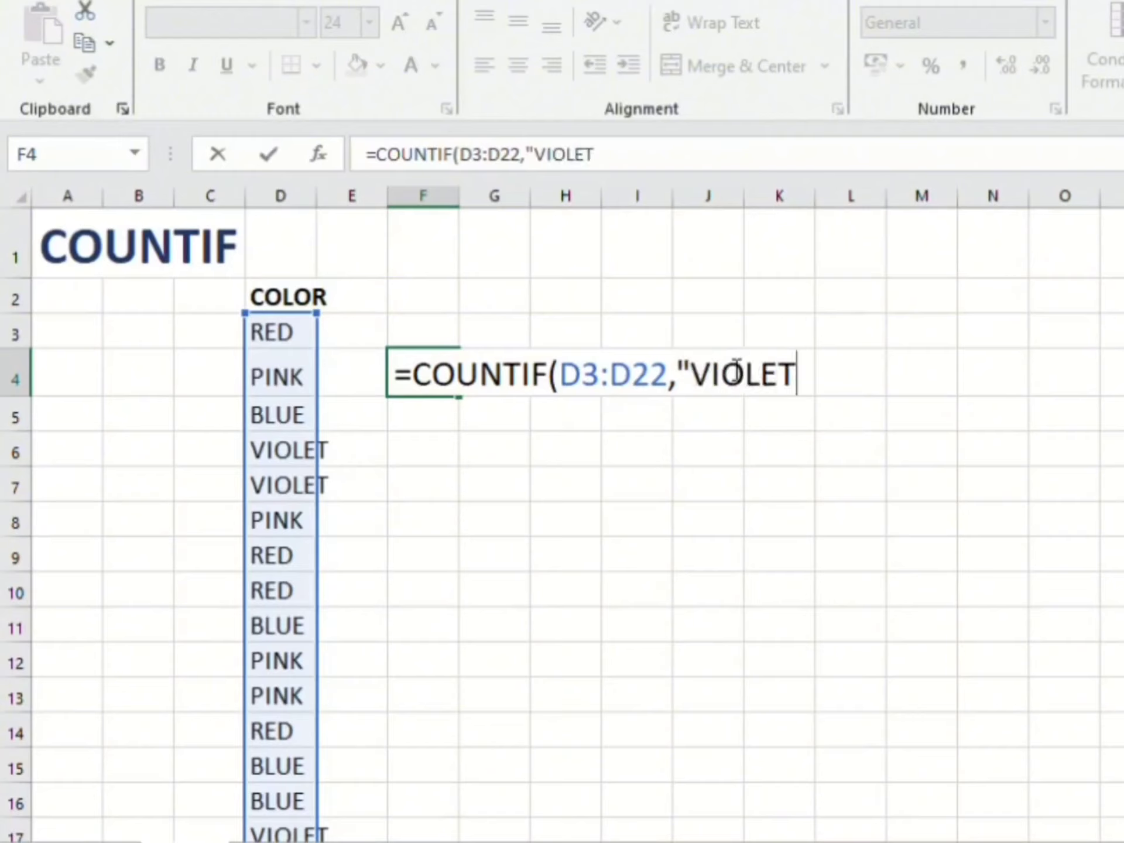
type("\")")
key("Return")
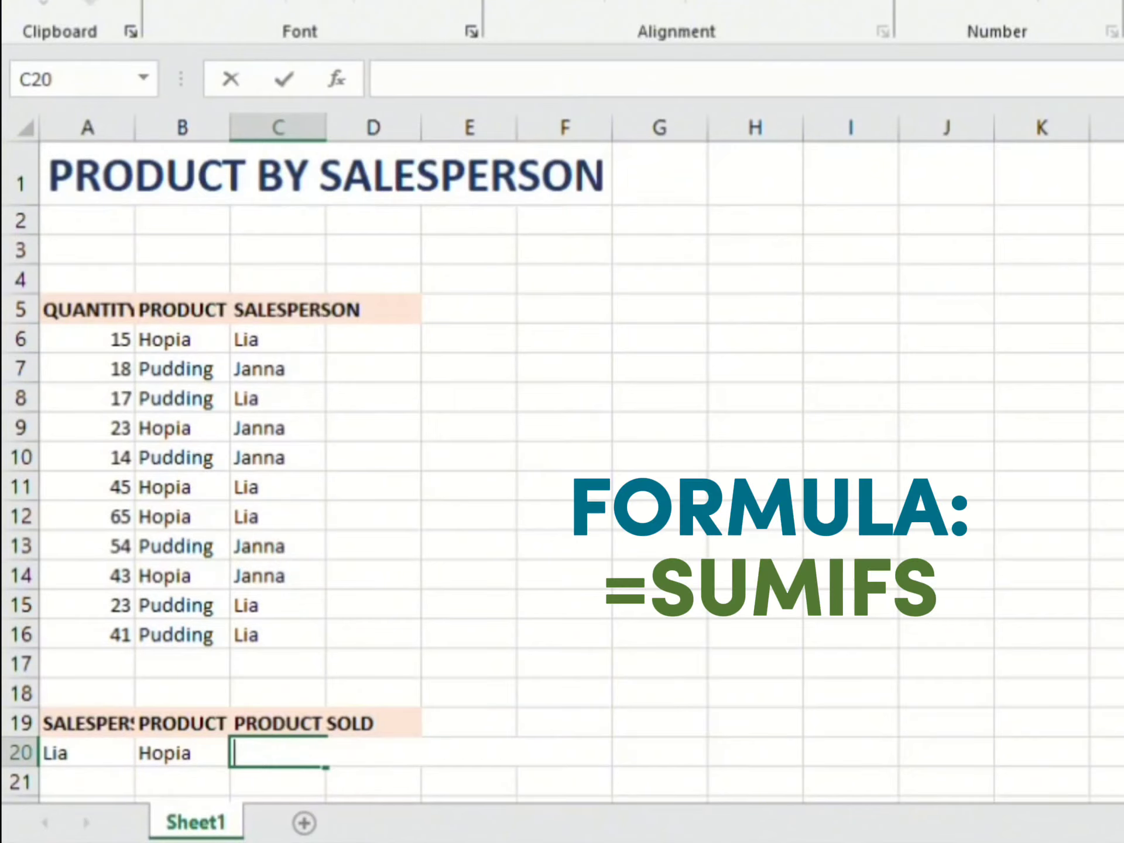
Step: Start a SUMIFS formula in the Product Sold cell C20 with the quantities A6:A16 as sum range
type("=su")
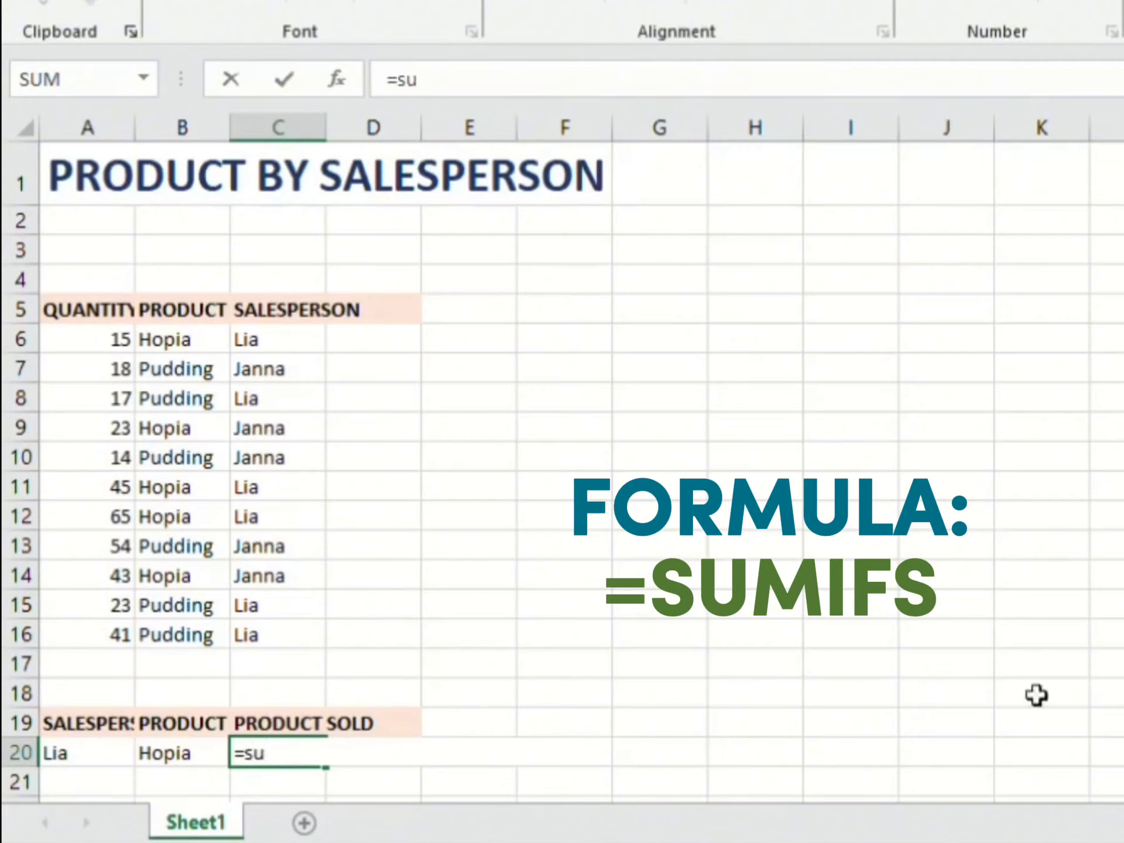
type("mifs")
key("Tab")
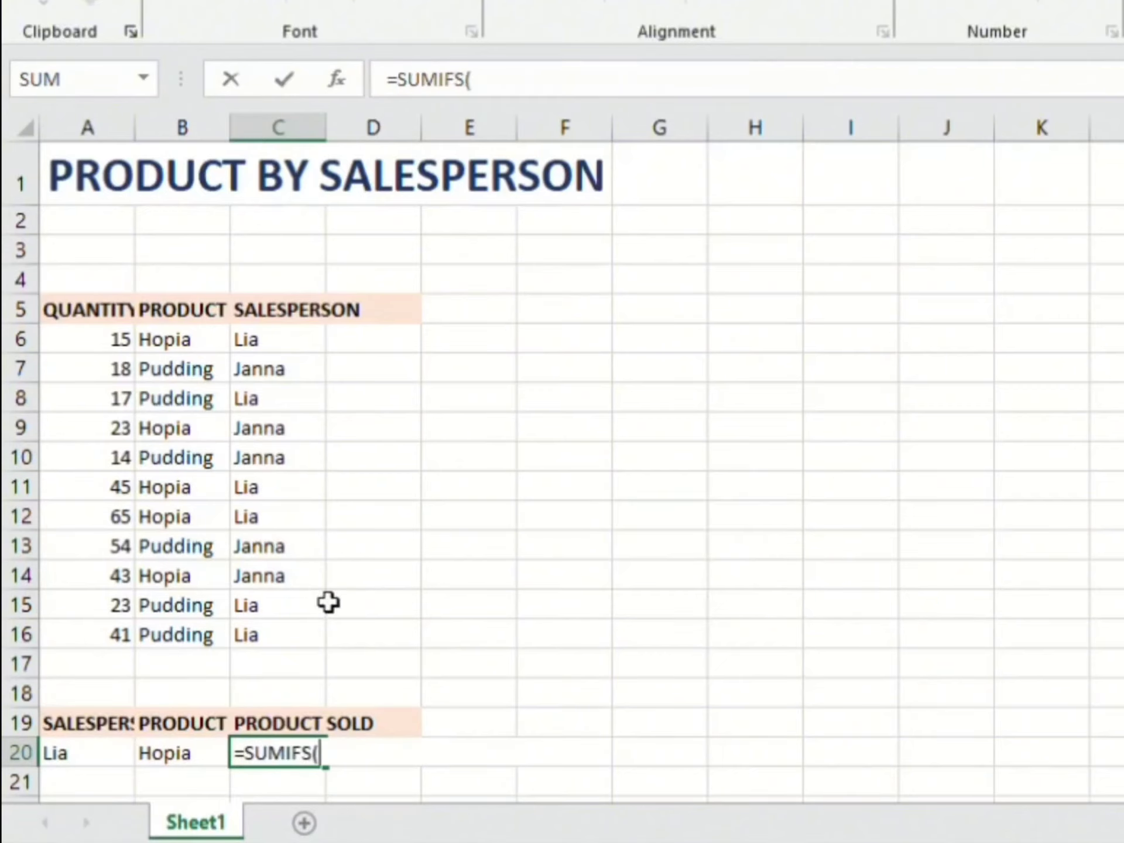
left_click_drag(121, 641, 135, 351)
type(",")
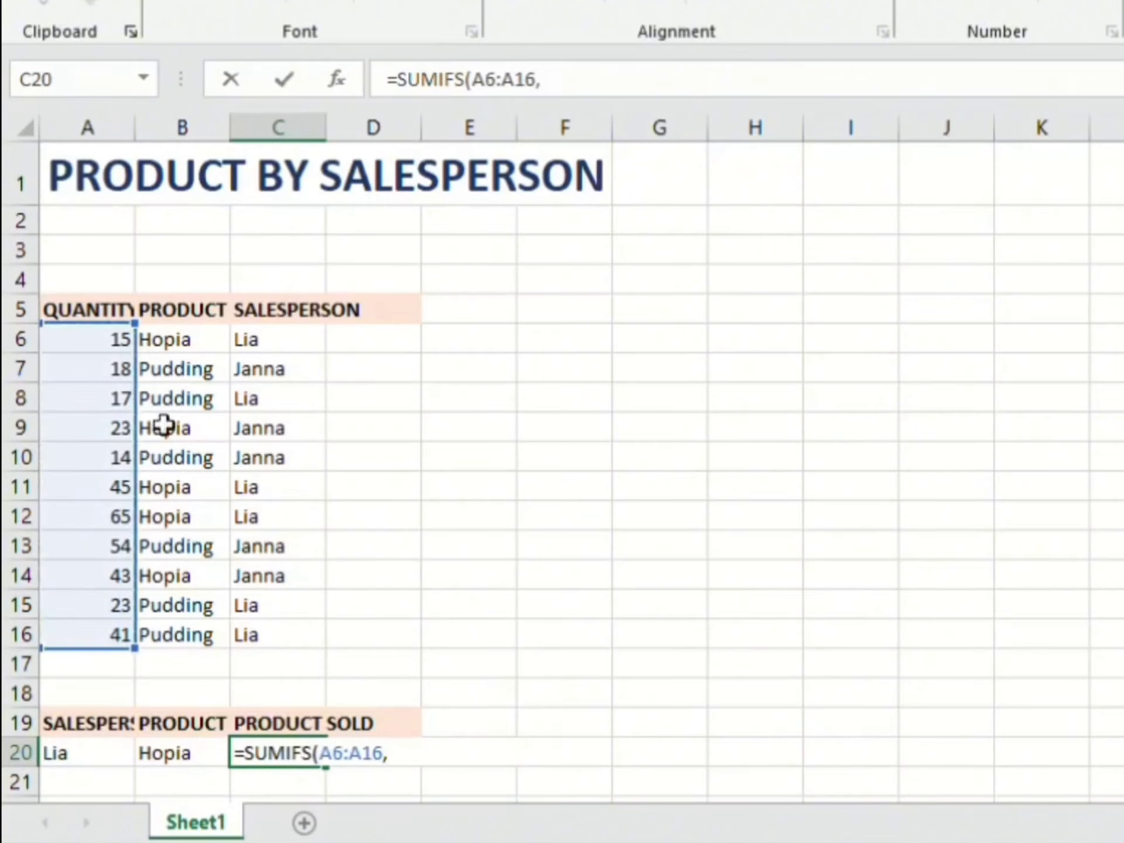
Step: Add the product range B7:B16 as first criteria range of the SUMIFS formula, with B20 as its criterion
left_click_drag(223, 642, 212, 371)
type(",")
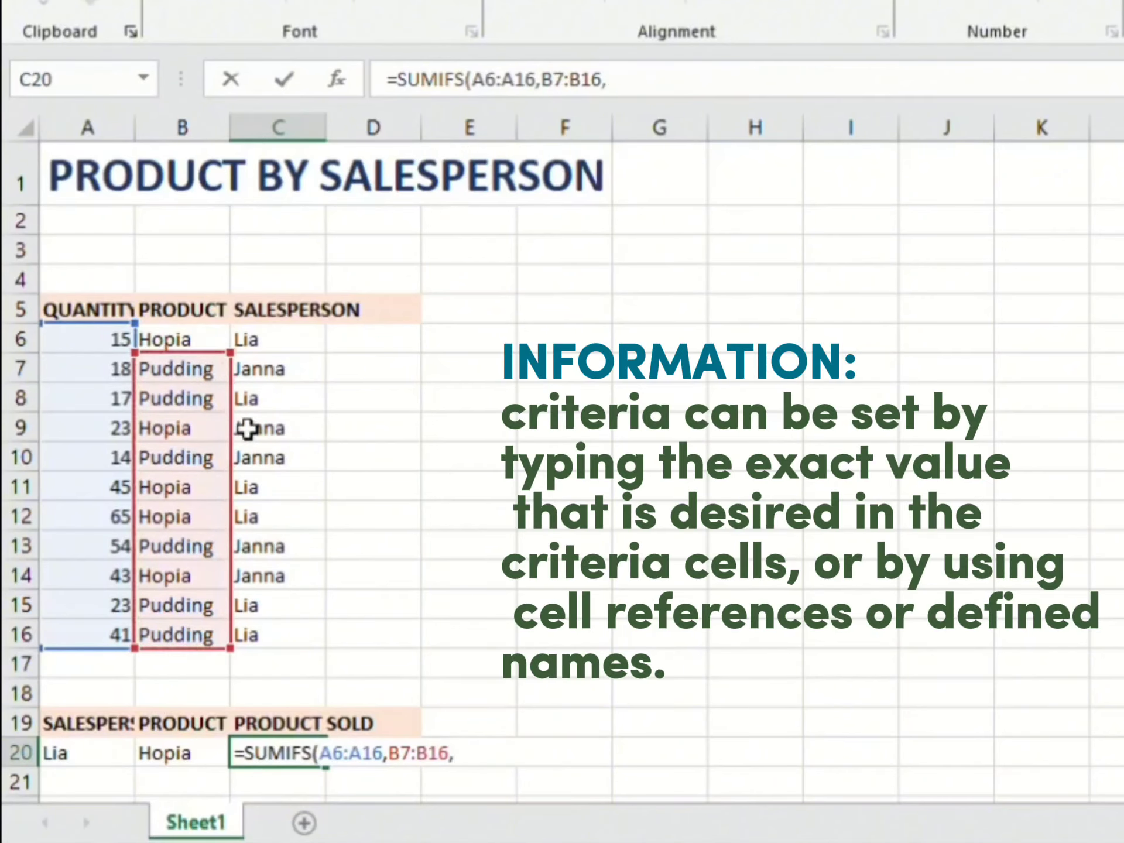
left_click(193, 767)
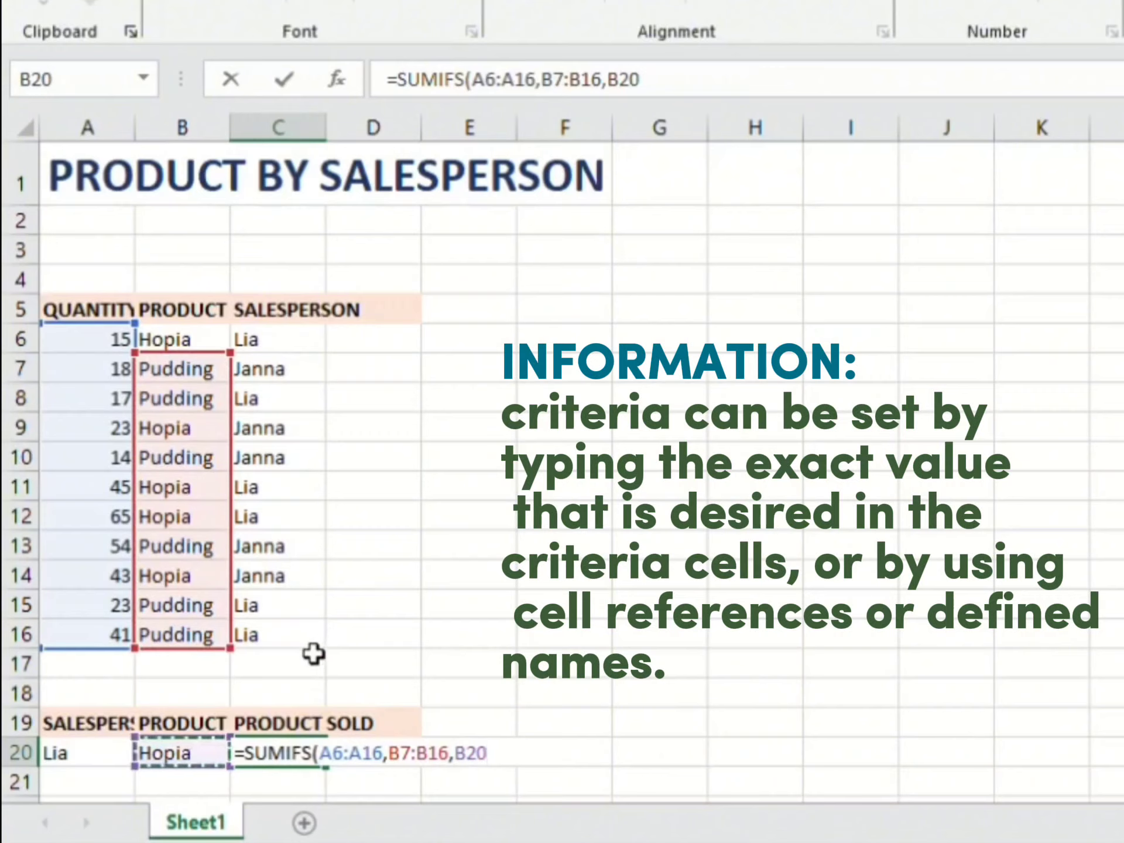
type(",")
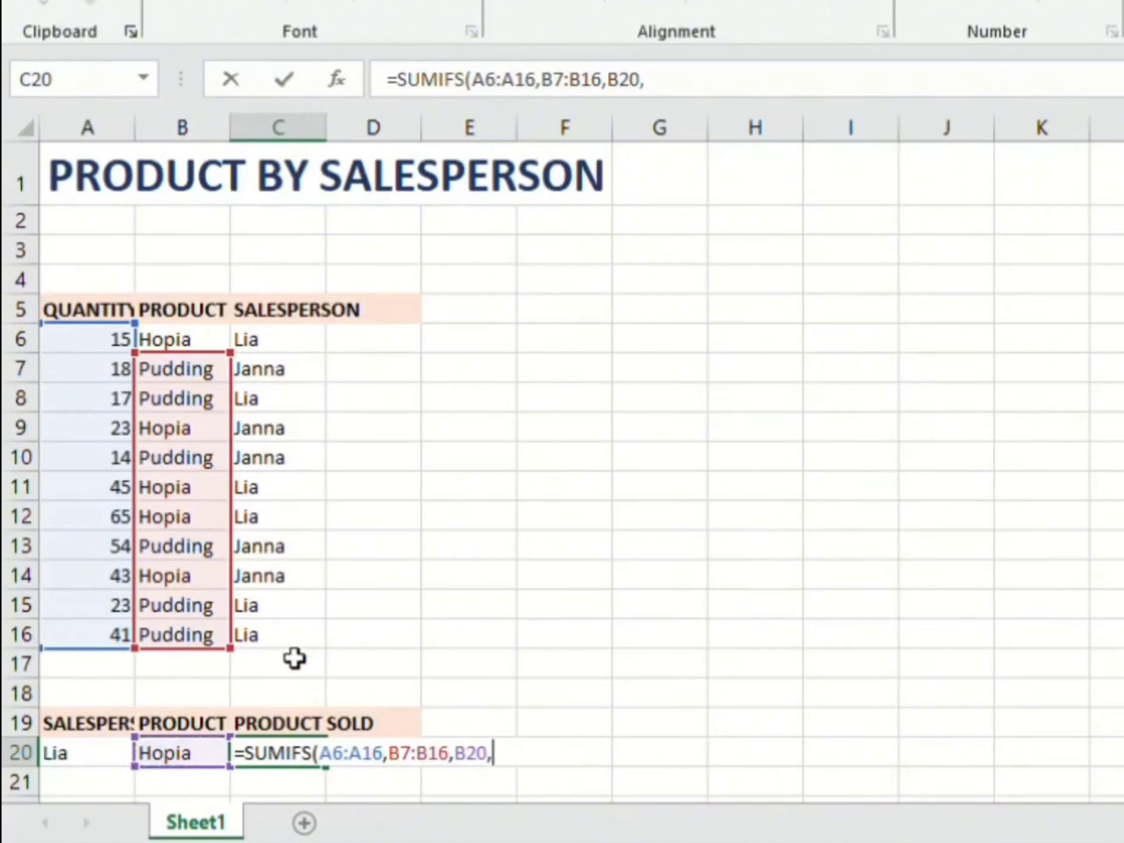
Step: Correct the product range to B6:B16, add salesperson range C6:C16 with criterion A20, and complete the SUMIFS formula
left_click_drag(296, 644, 252, 339)
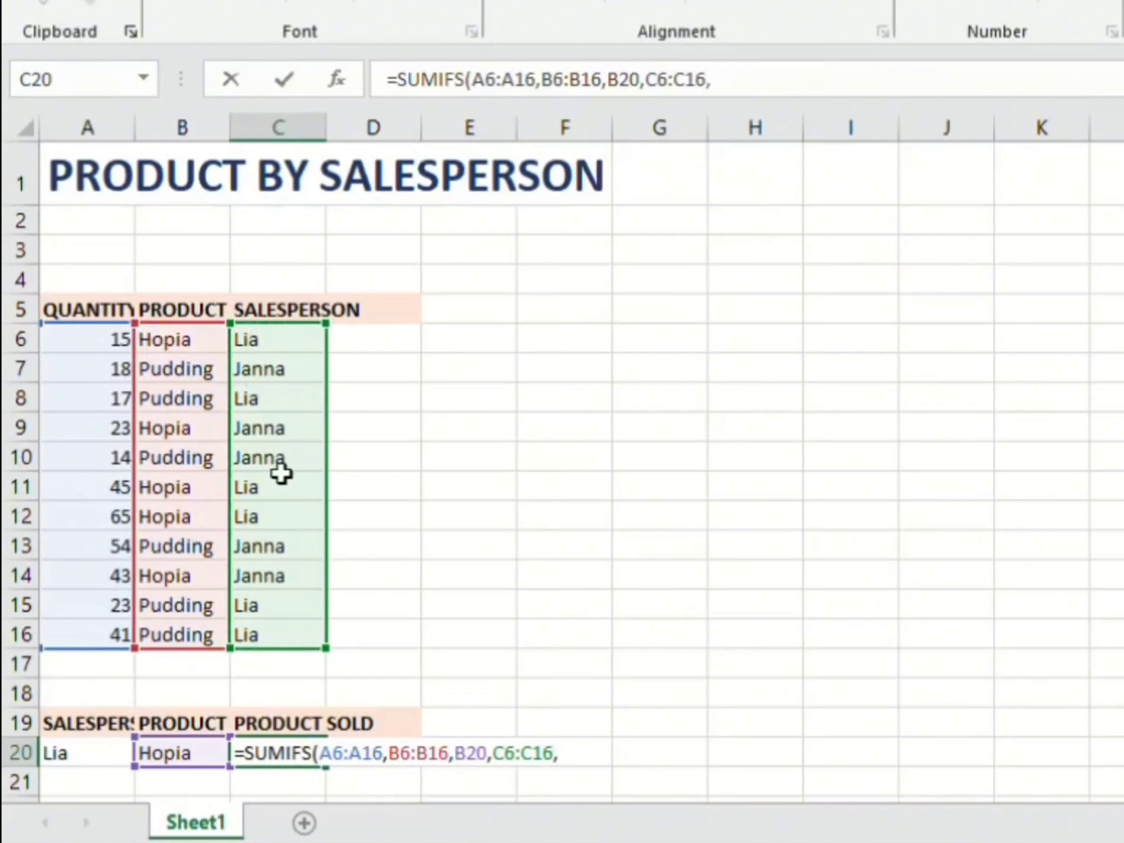
left_click(103, 767)
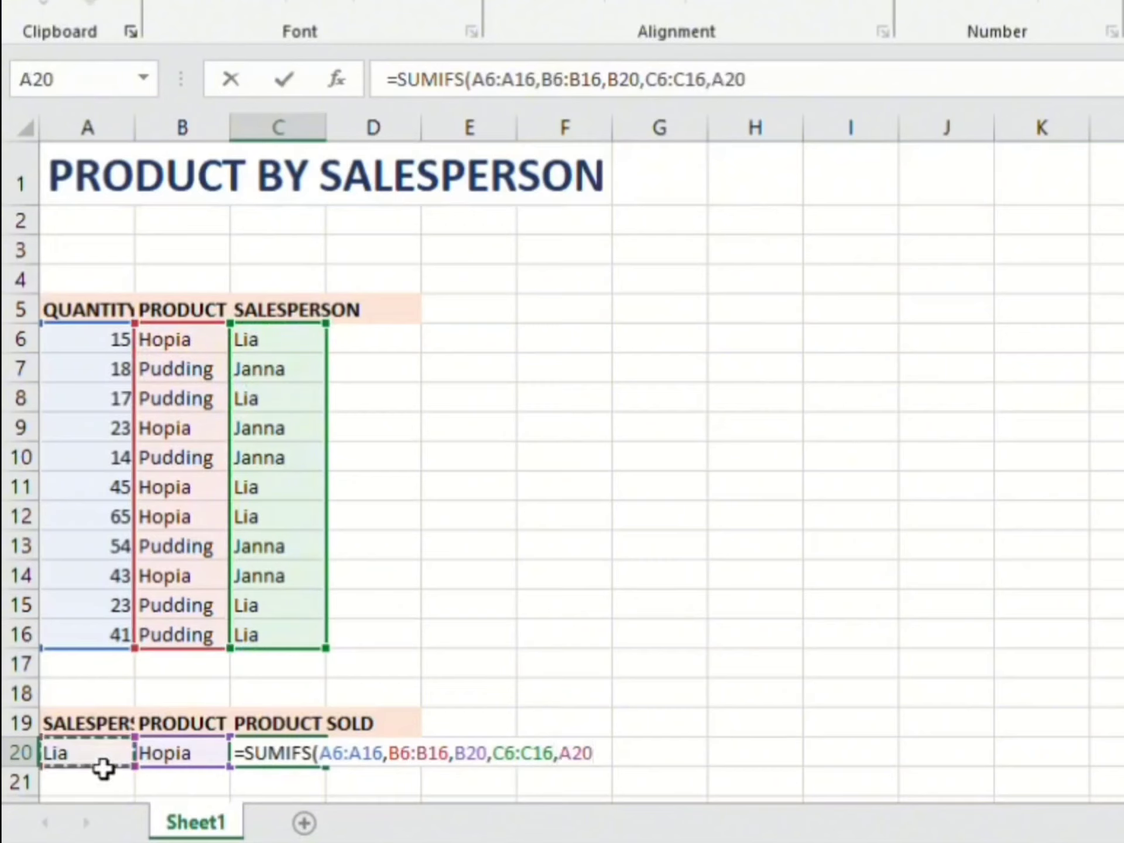
type(")")
key("Return")
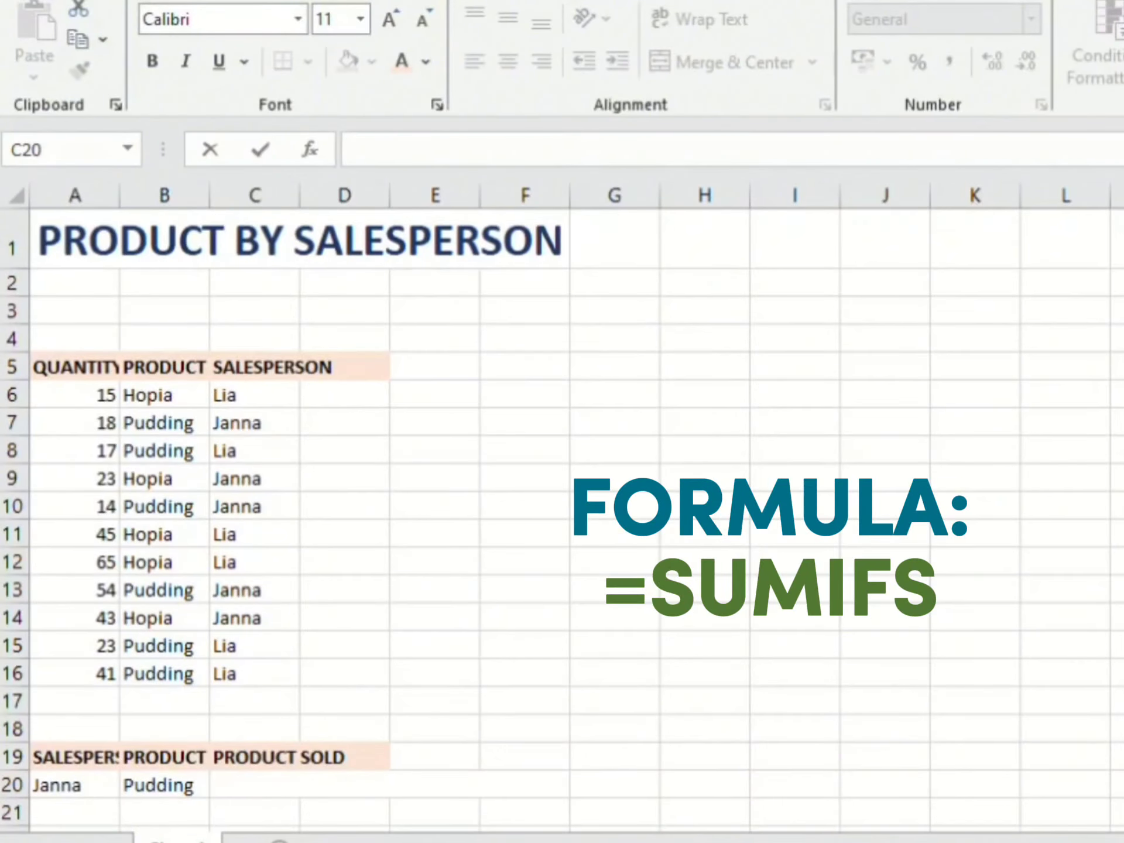
Step: Begin a formula in the Product Sold cell C20 for the pudding row
left_click(282, 792)
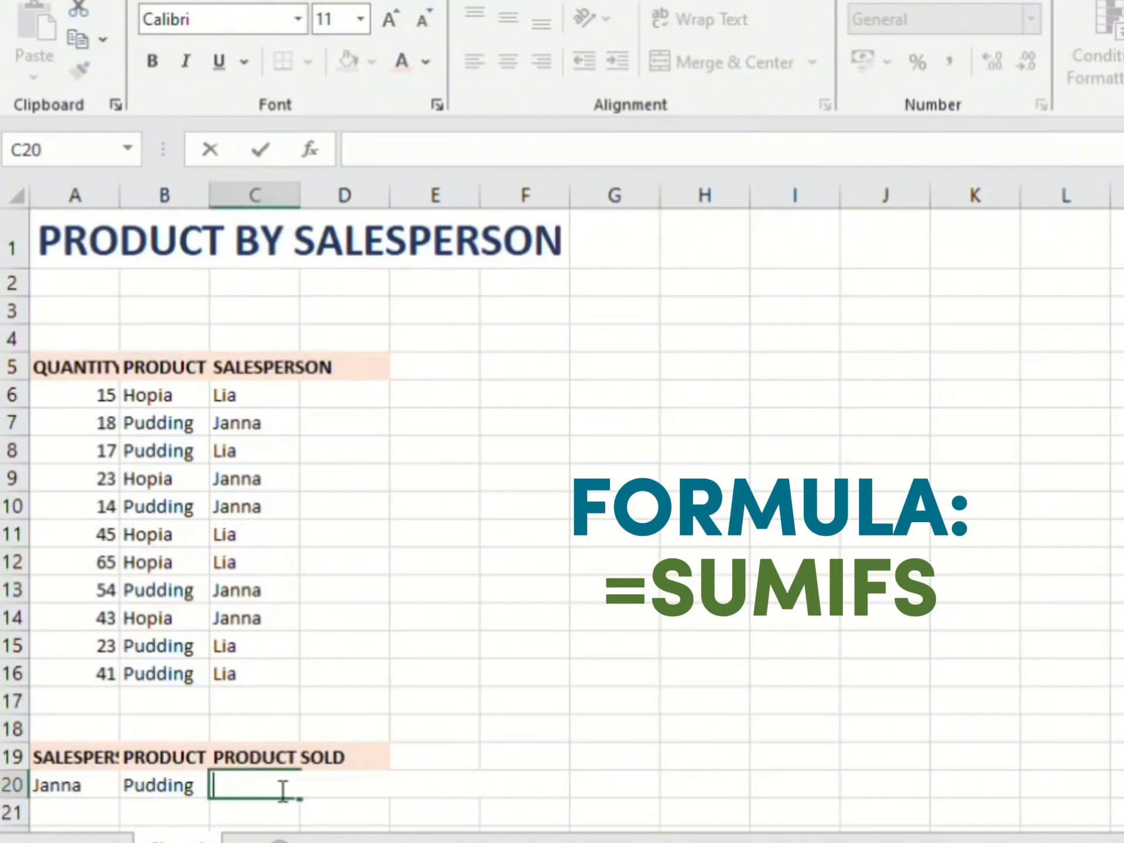
type("+")
key("Escape")
type("=")
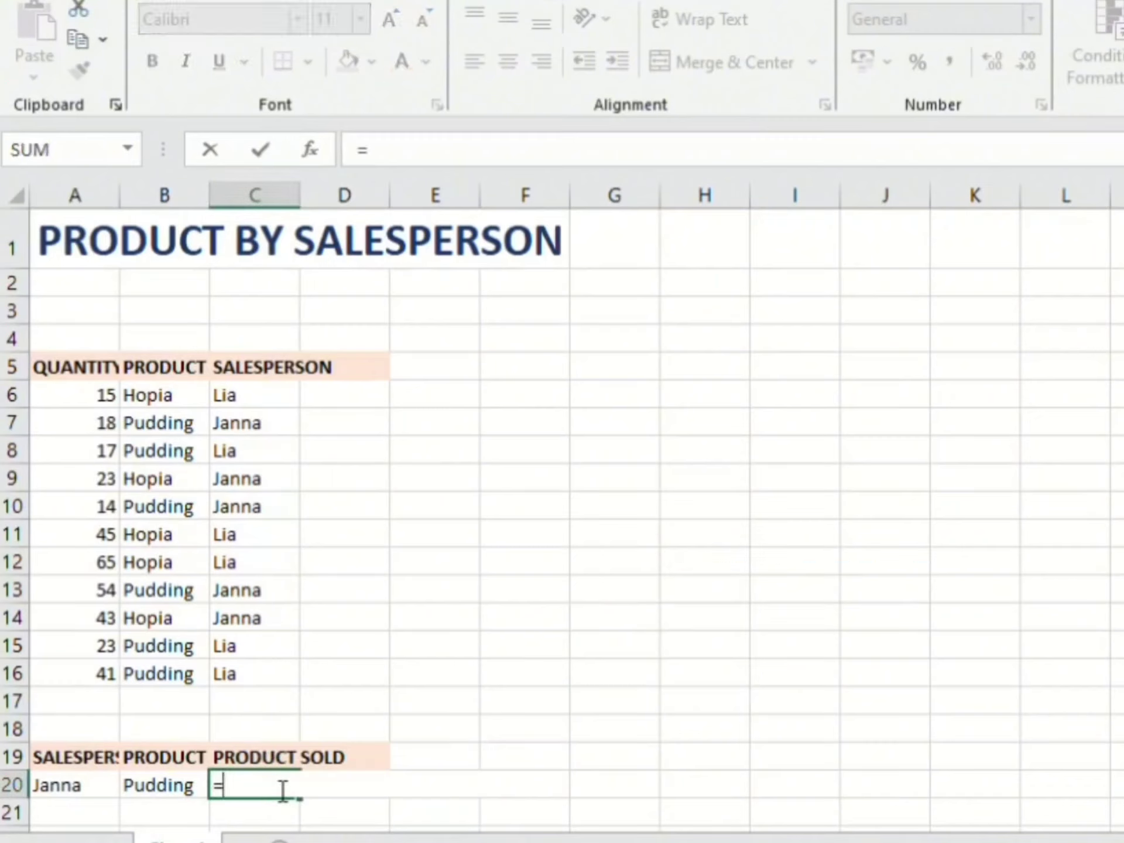
type("sum")
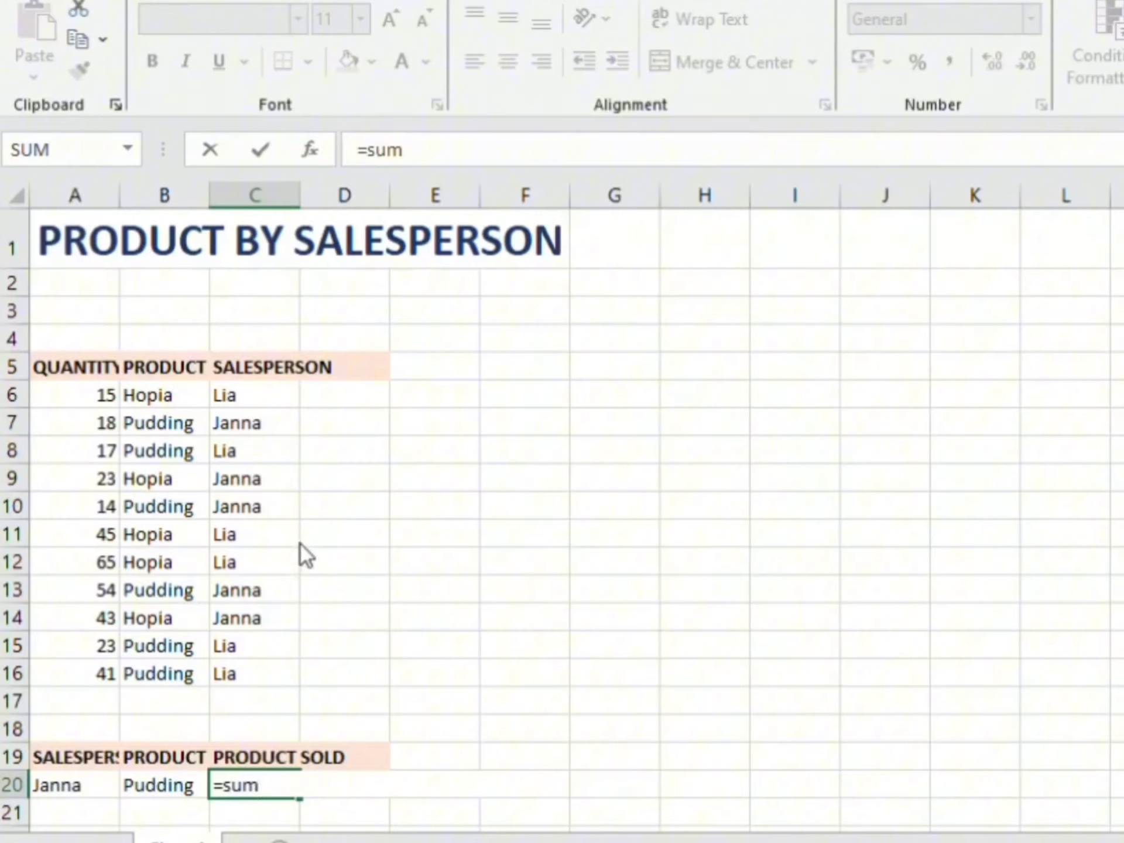
type("if")
key("Tab")
key("BackSpace")
key("BackSpace")
key("BackSpace")
key("BackSpace")
key("BackSpace")
Step: Enter the SUMIFS function in C20 for the pudding row, with quantities A6:A16 as the sum range
type("u")
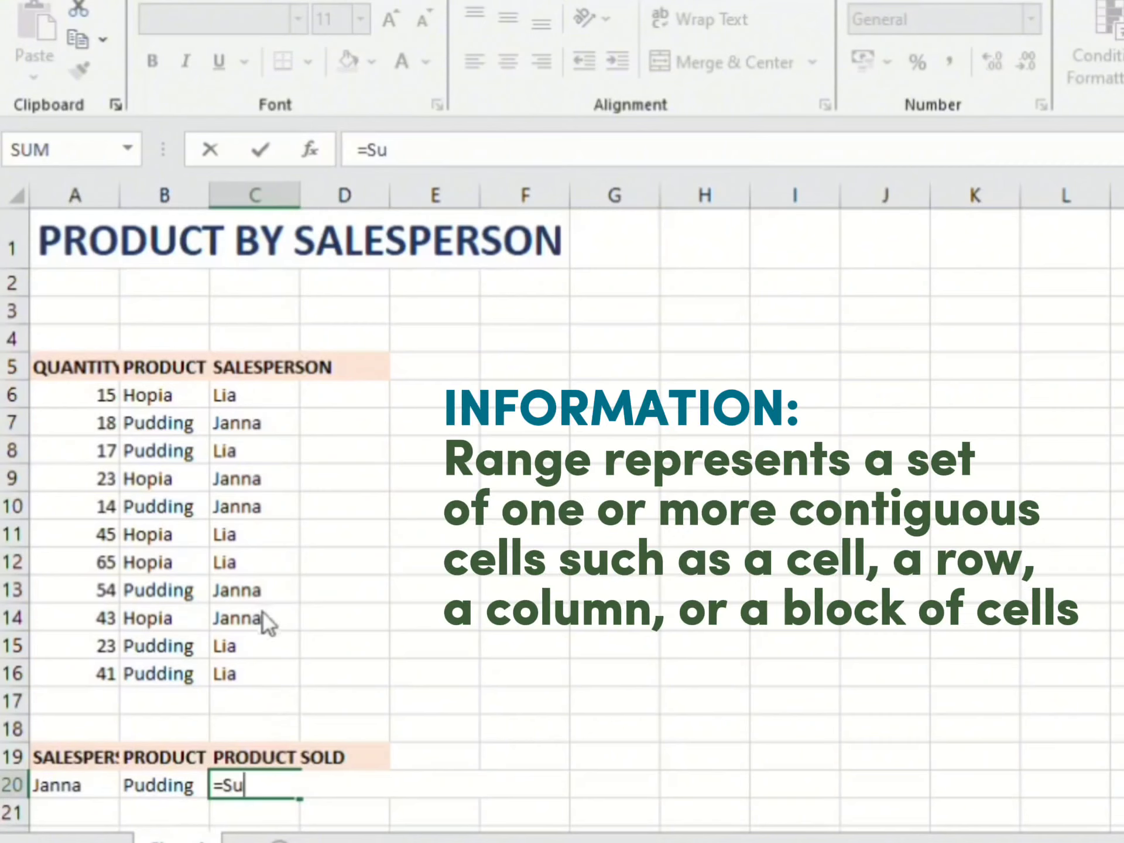
type("mifs")
key("Tab")
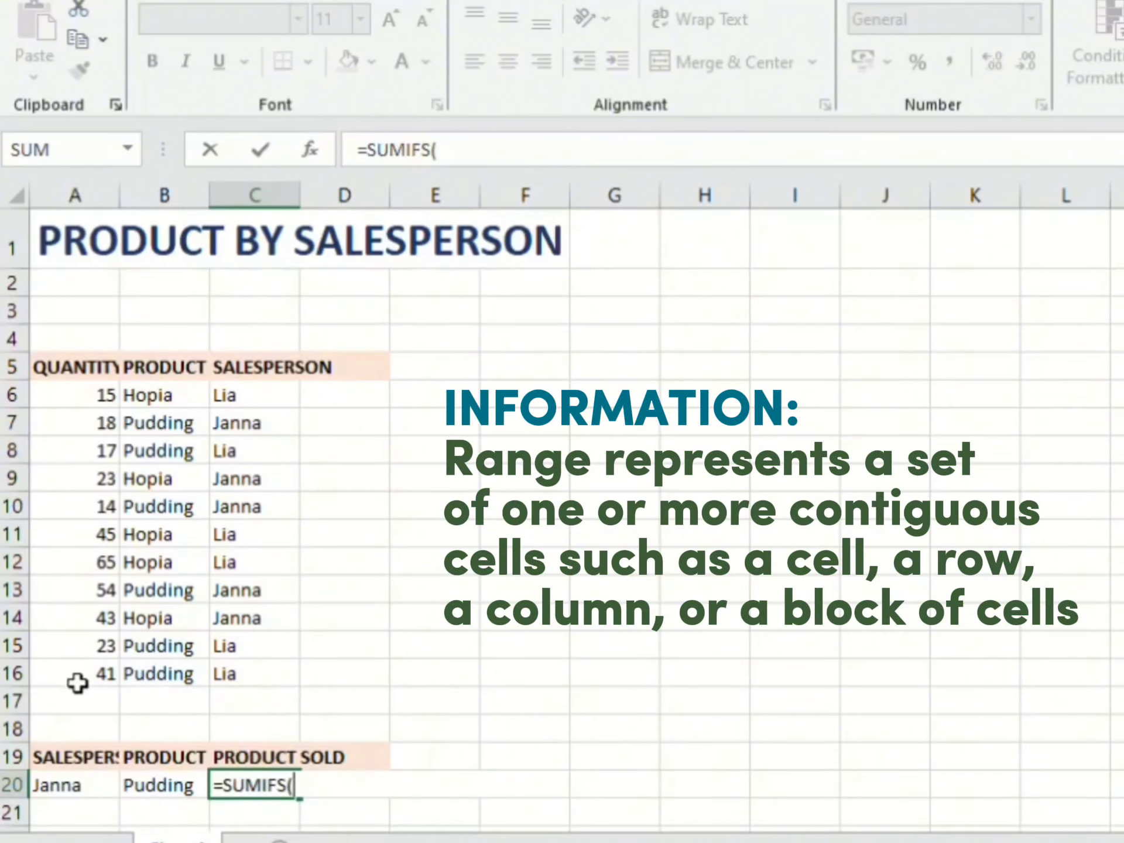
left_click_drag(77, 680, 111, 399)
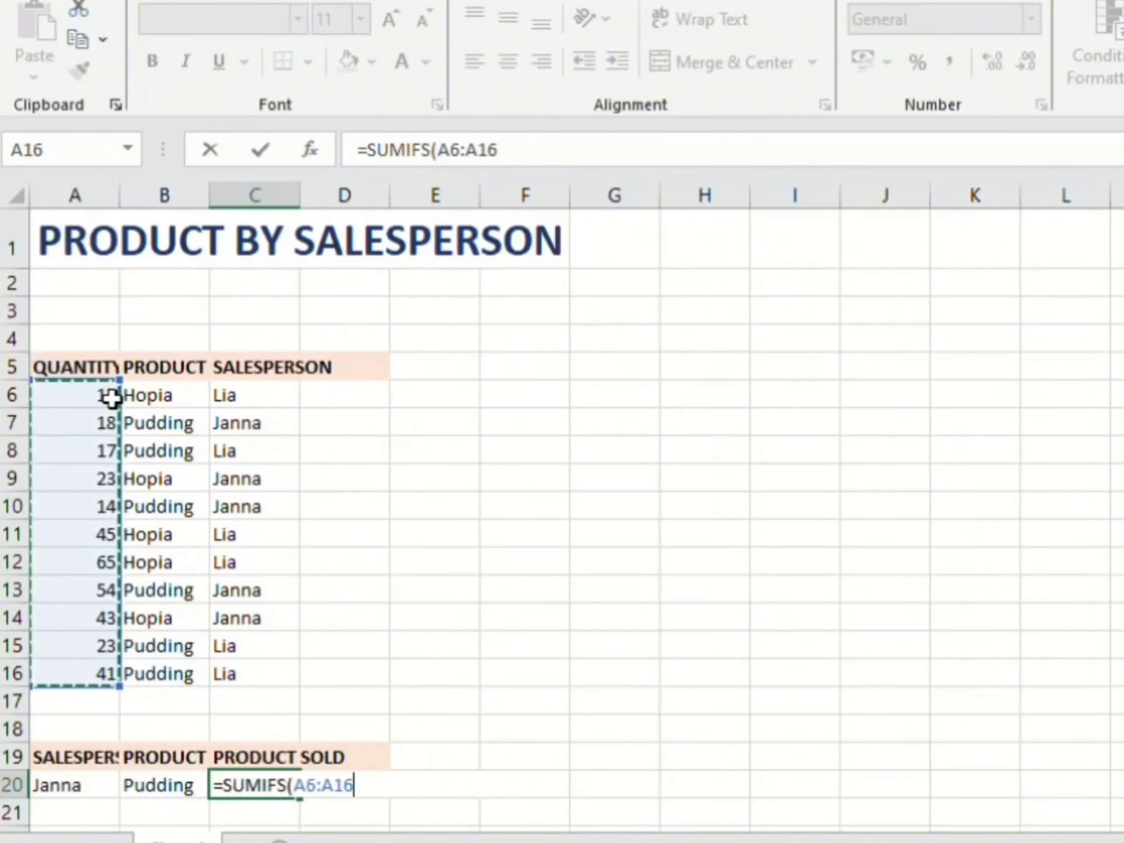
type(",")
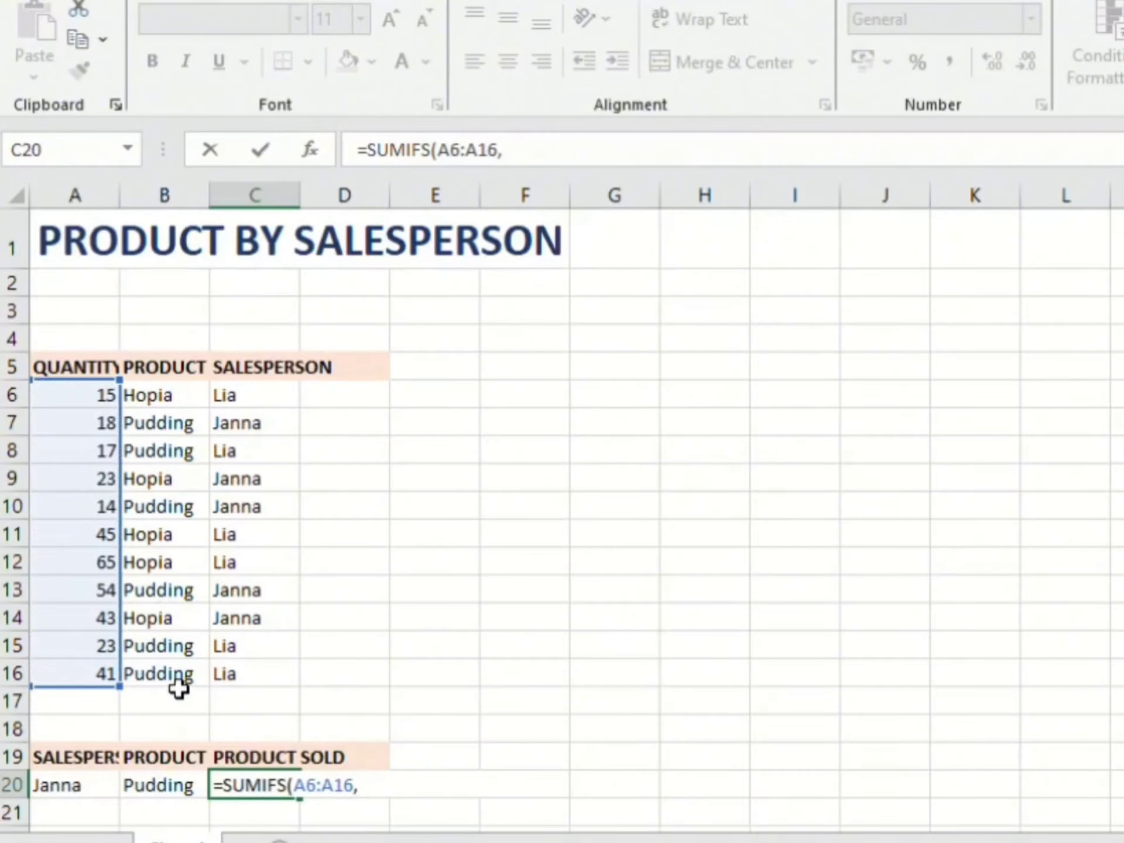
Step: Add the product range B6:B16 as the first criteria range of the SUMIFS formula, with B20 as its criterion
left_click_drag(174, 680, 183, 403)
type(",")
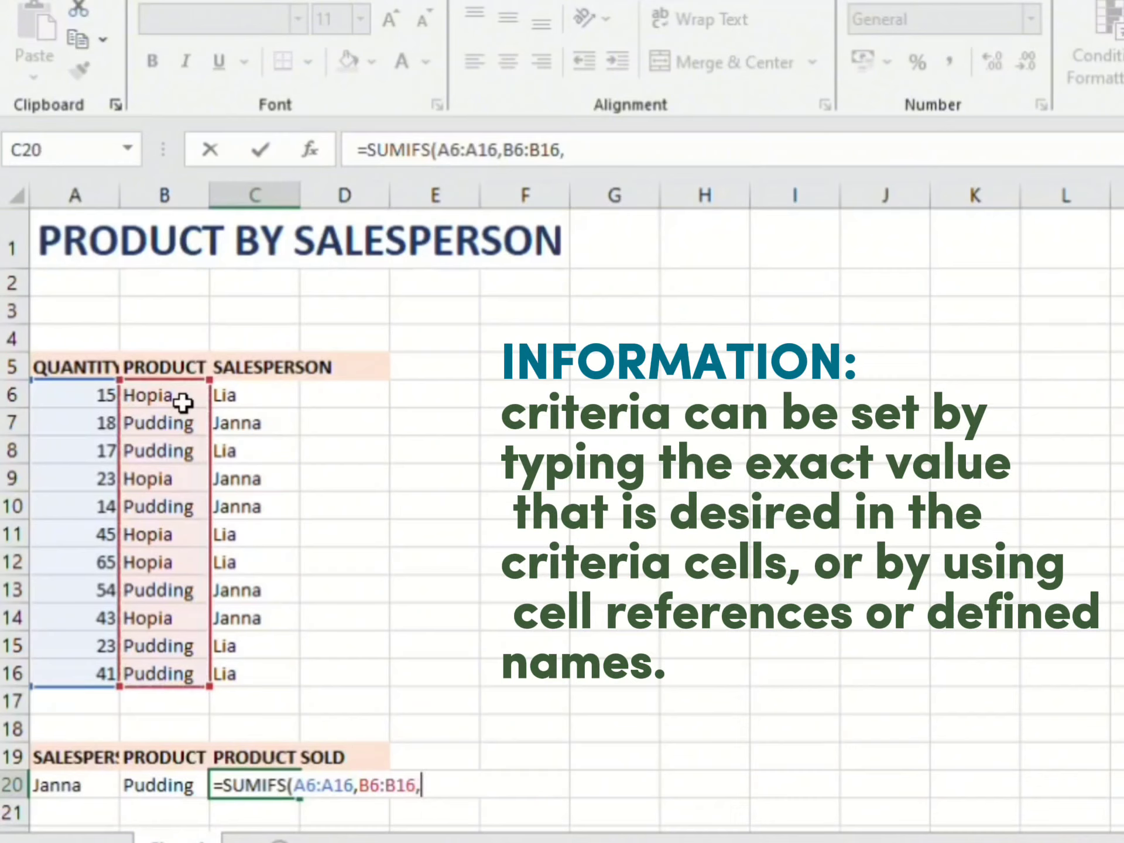
left_click(196, 791)
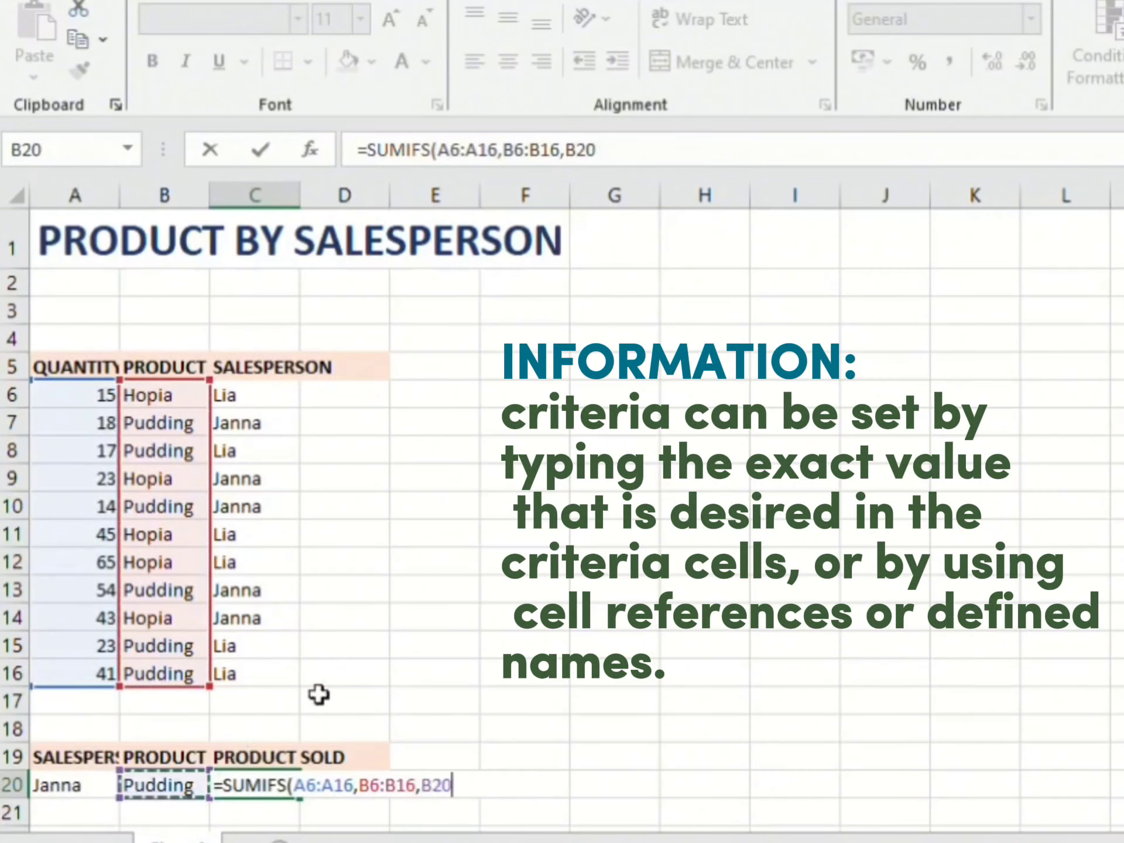
type(",")
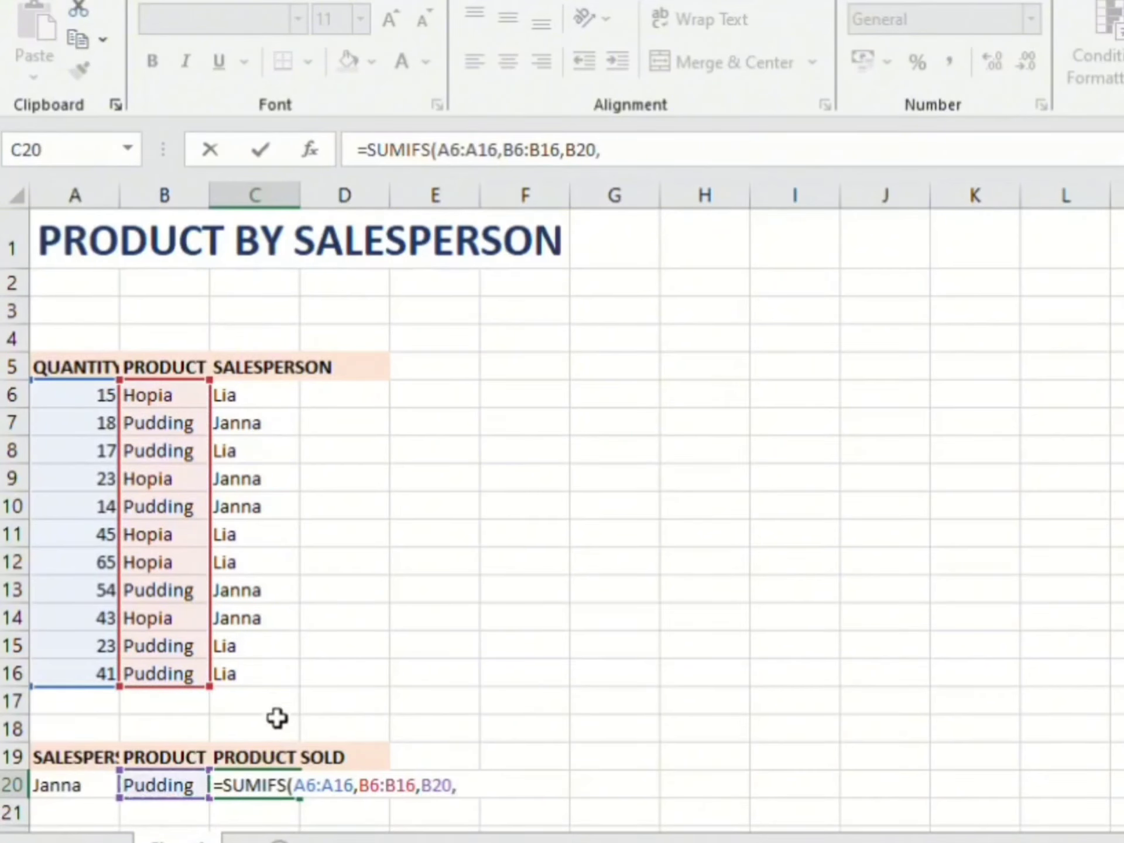
Step: Add the salesperson range C6:C16 with criterion A20 and complete the SUMIFS formula
left_click_drag(269, 685, 266, 414)
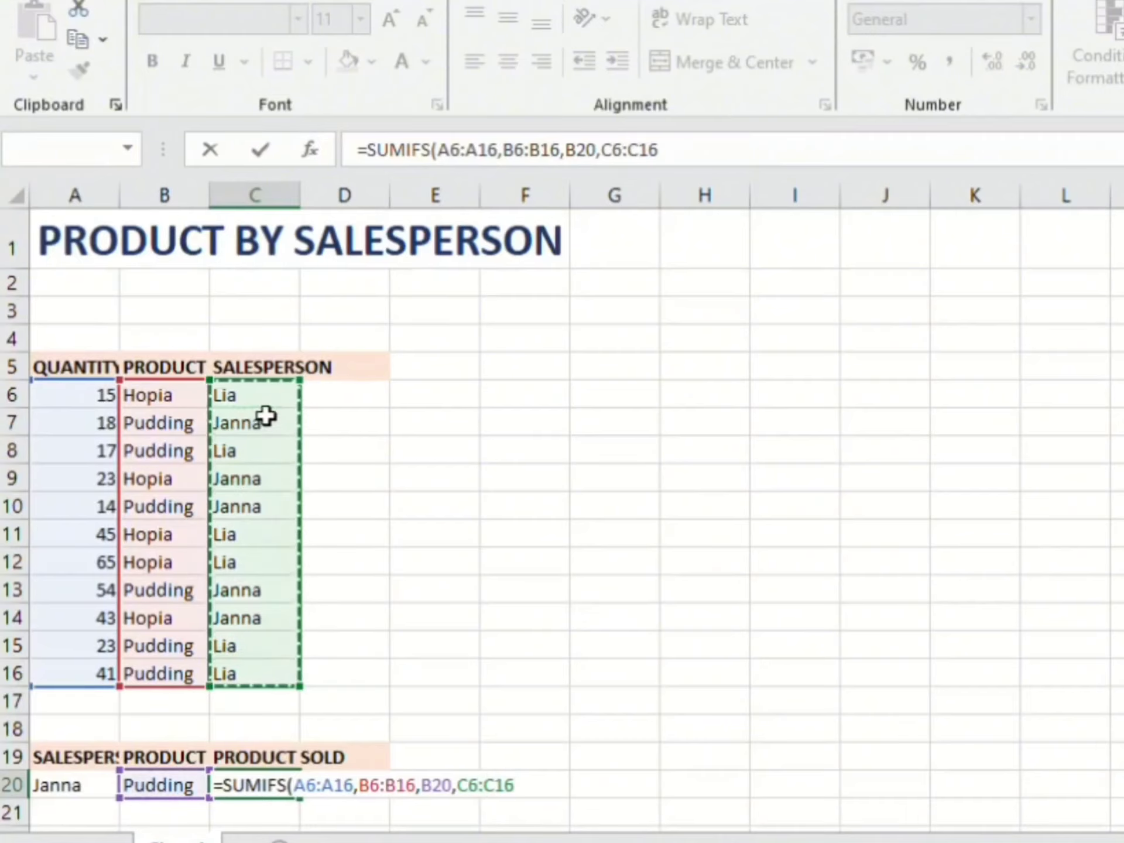
type(",")
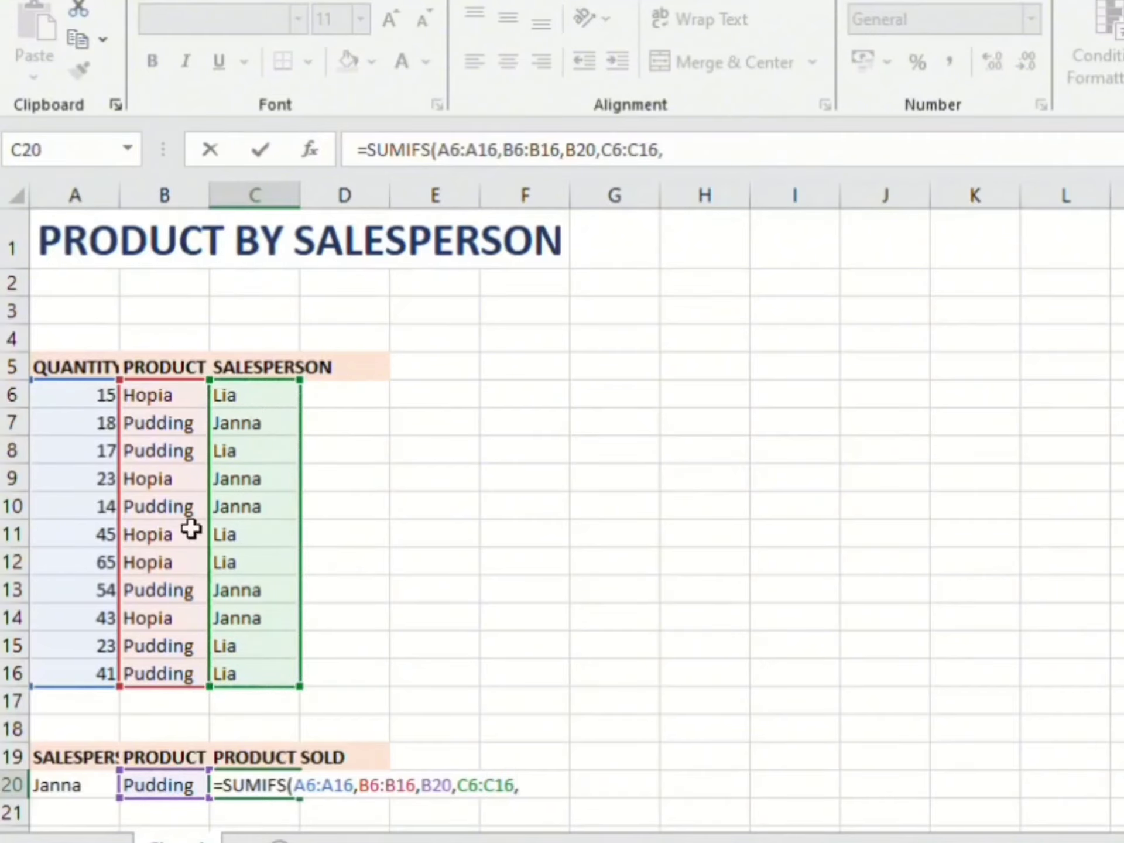
left_click(115, 794)
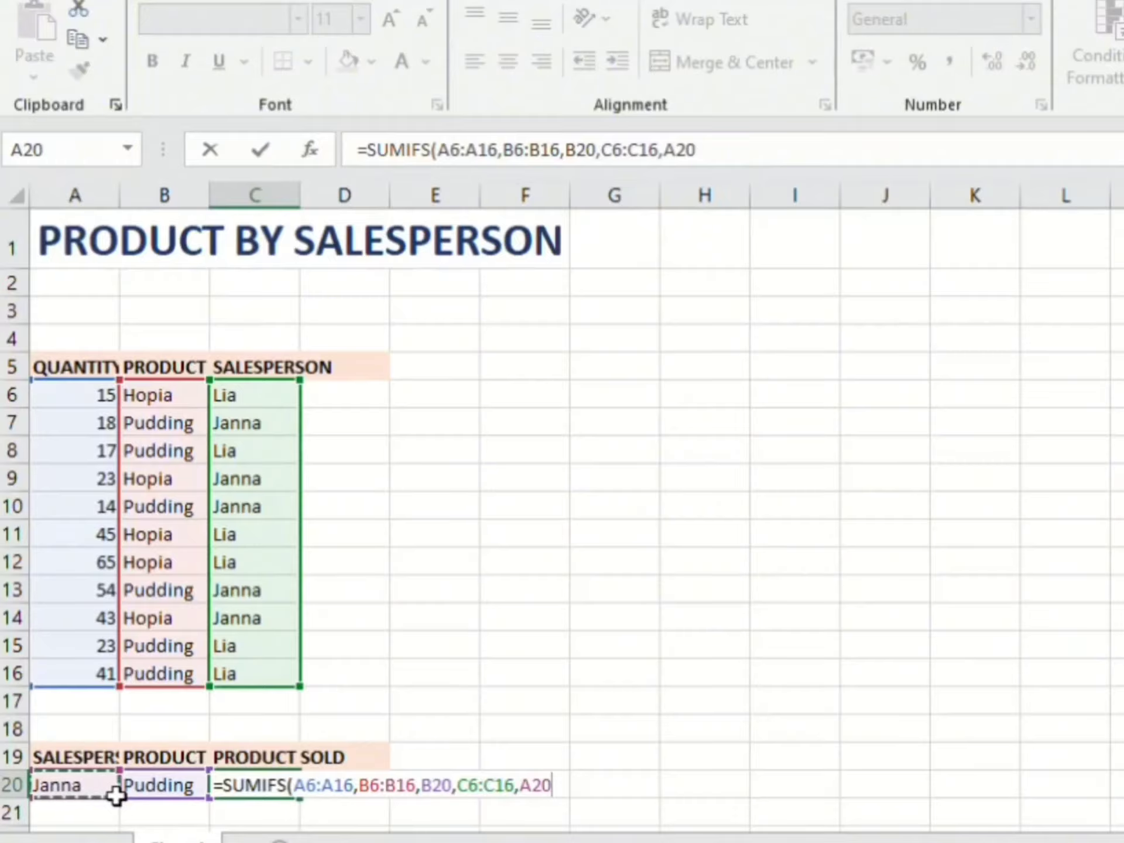
type(")")
key("Return")
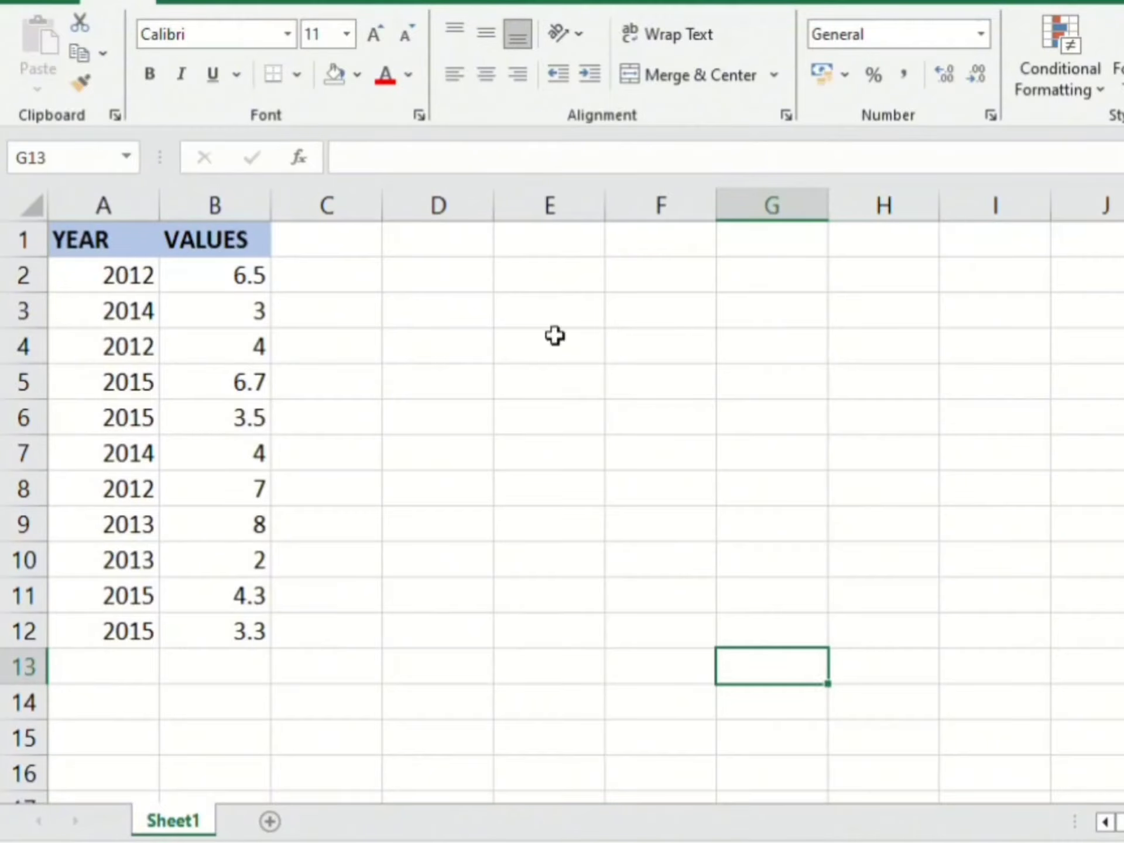
Step: Start an AVERAGEIF formula in cell E3 of the year and values table, with years A2:A12 as the range
left_click(549, 309)
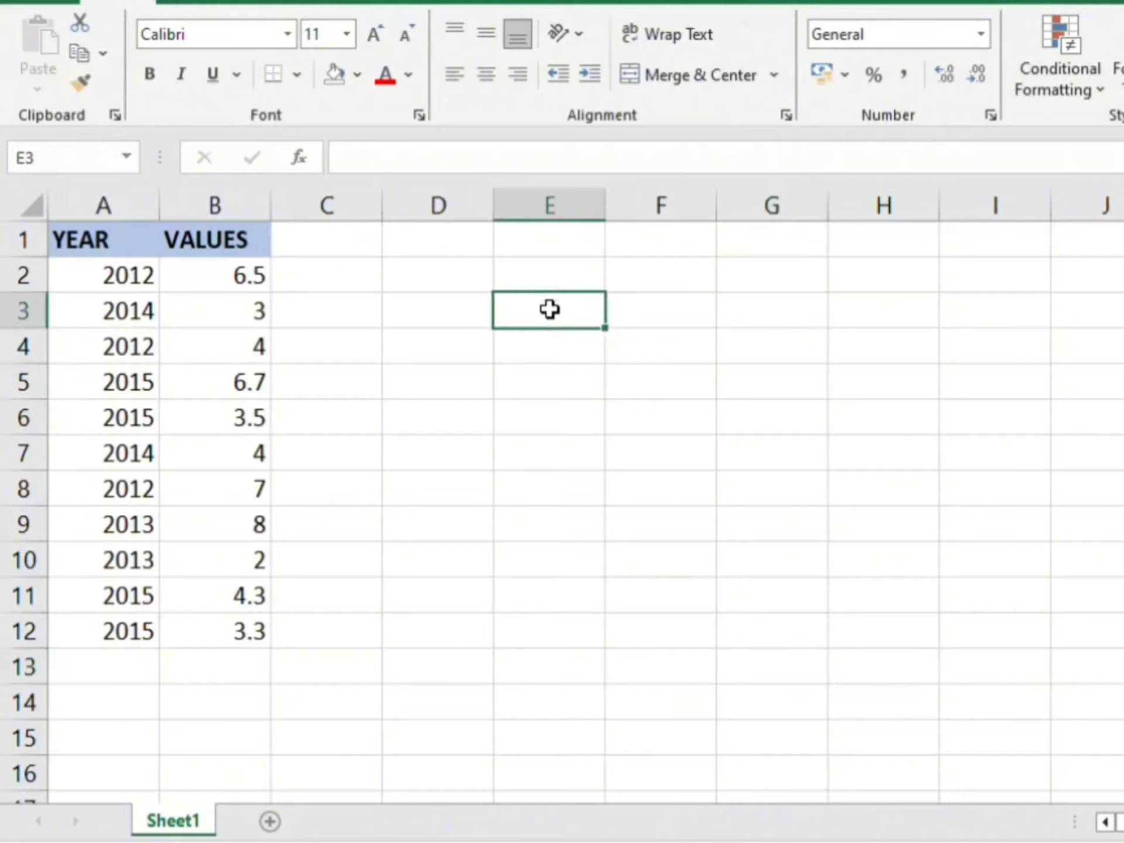
type("=")
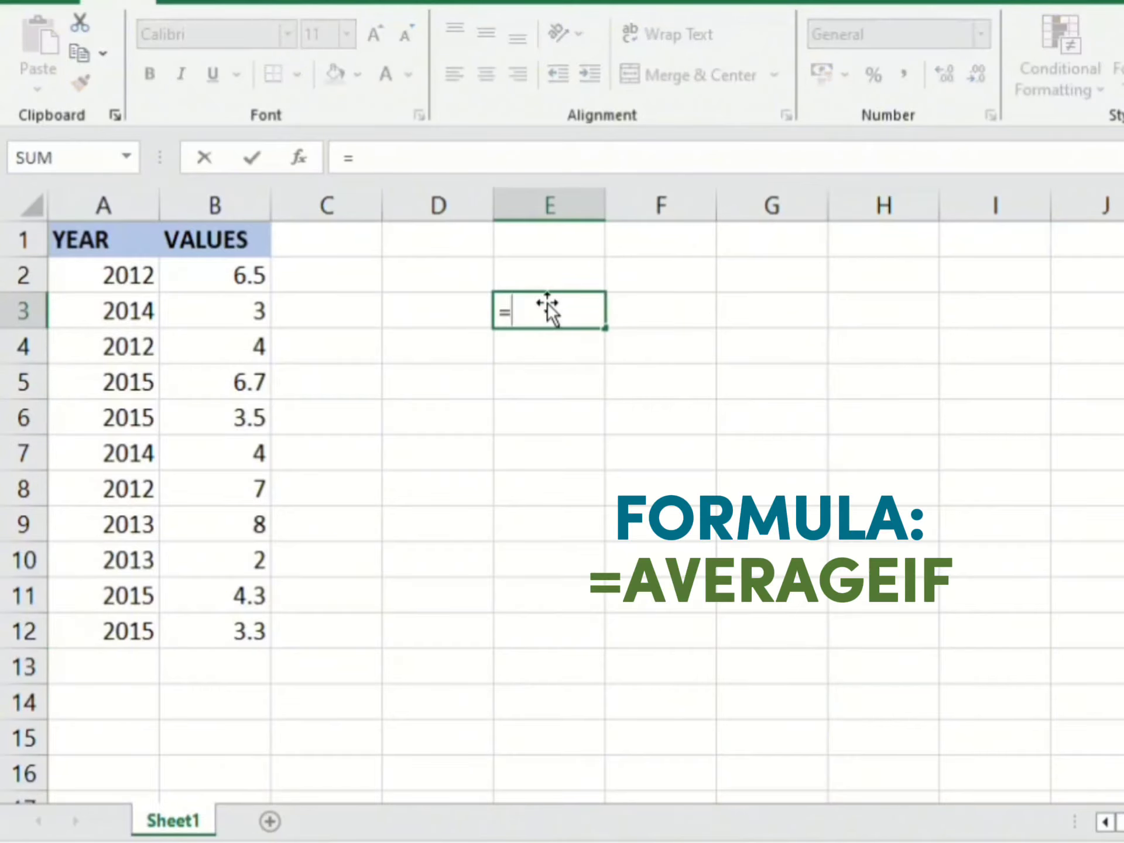
type("ave")
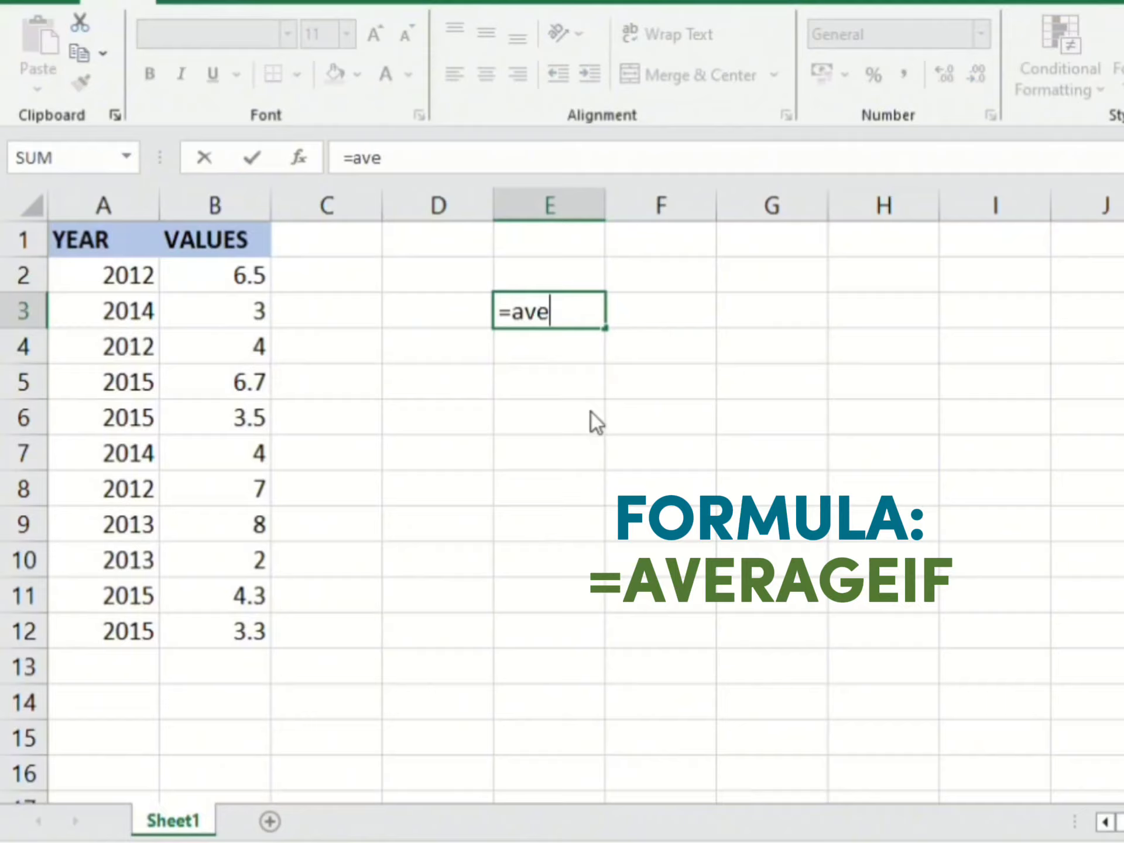
double_click(592, 413)
left_click_drag(126, 645, 146, 290)
type(",")
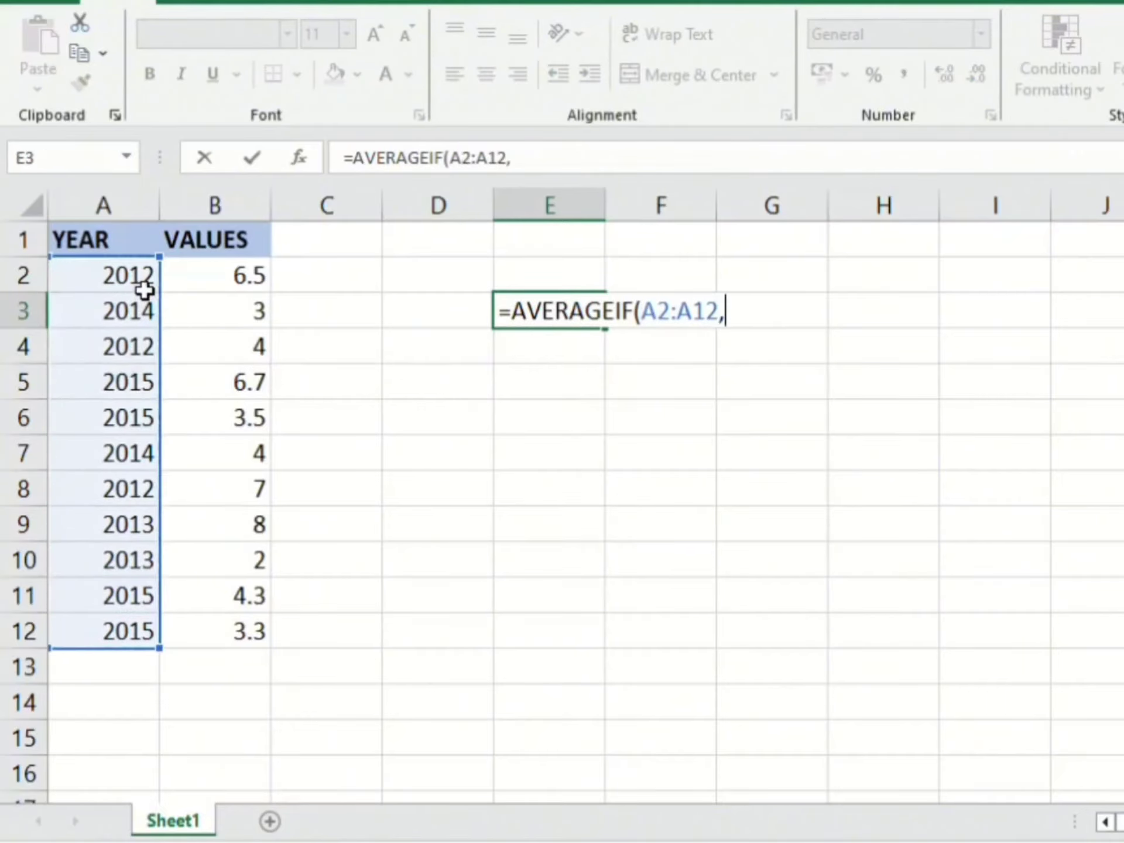
type("'")
Step: Set the AVERAGEIF criterion to "2012", add B2:B12 as the average range, and complete the formula
key("BackSpace")
type("\"2012")
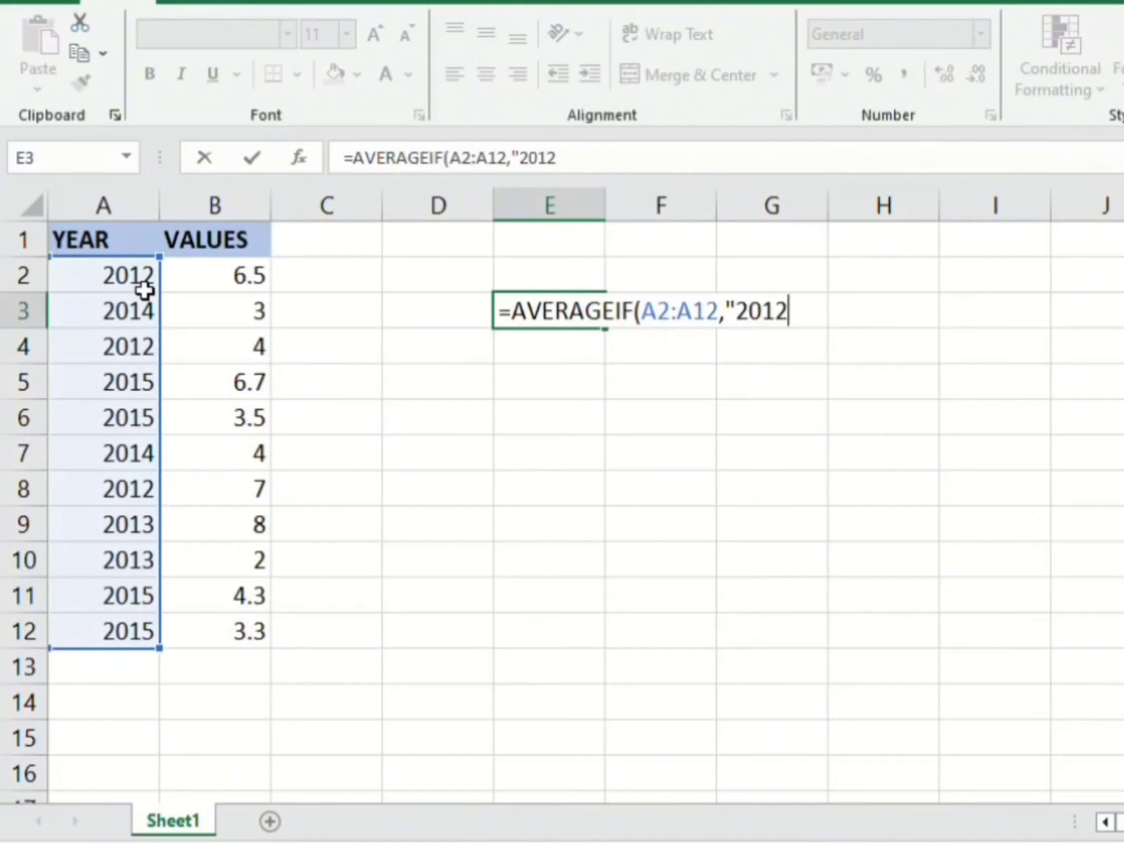
type("\",")
left_click_drag(216, 660, 268, 287)
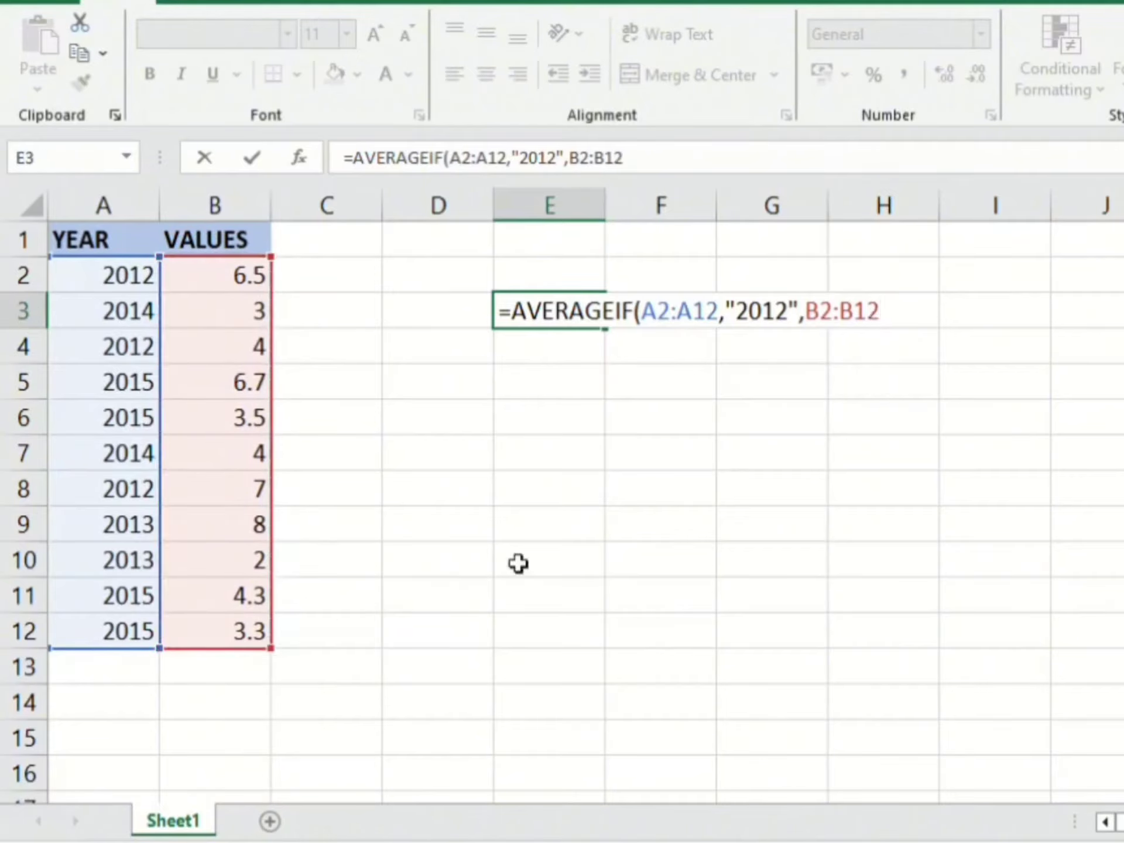
type(")")
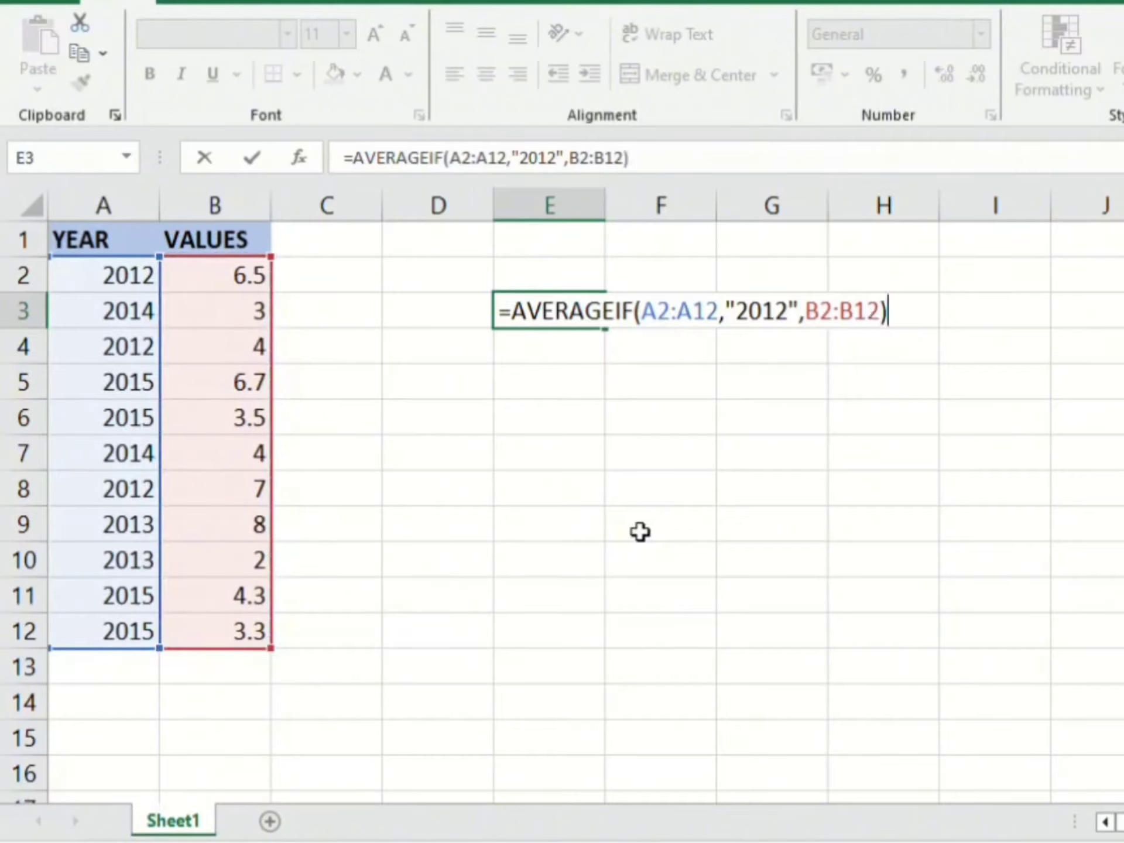
key("Return")
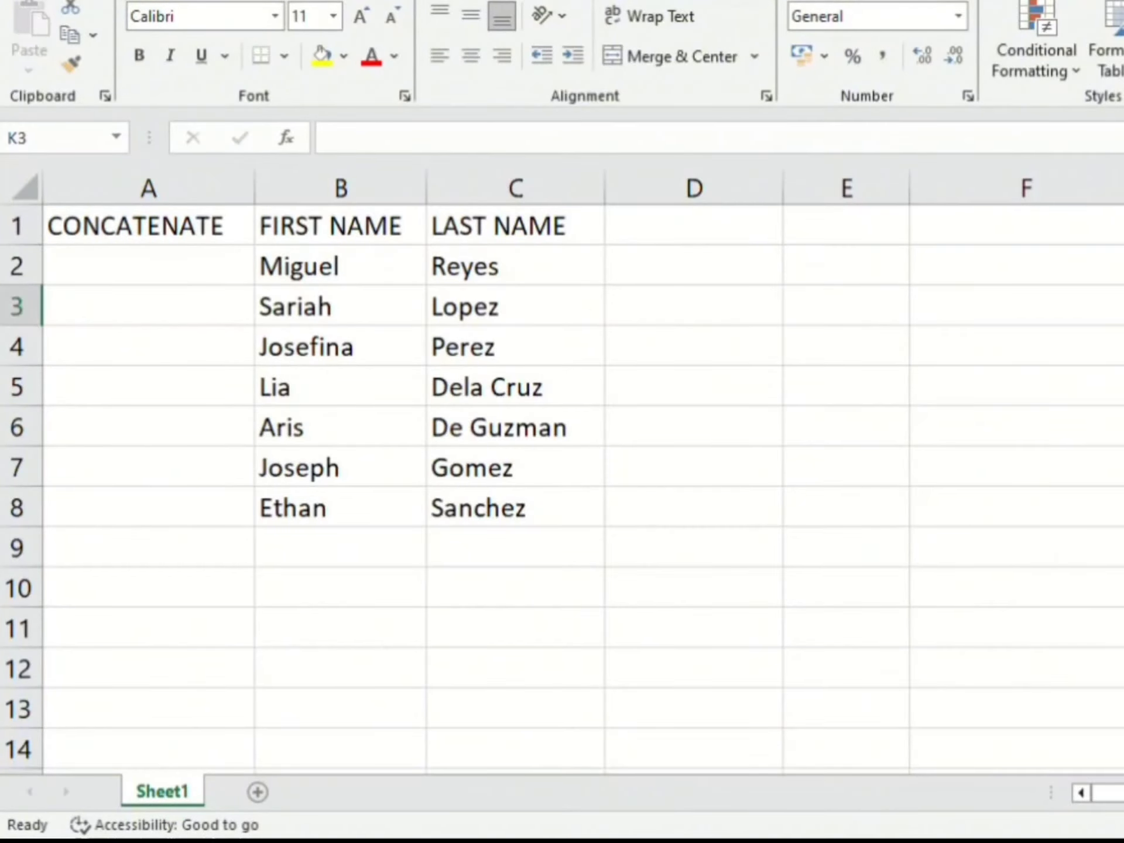
Step: Join the first name in B2 and the last name in C2 with a CONCATENATE formula in cell D2
left_click(716, 277)
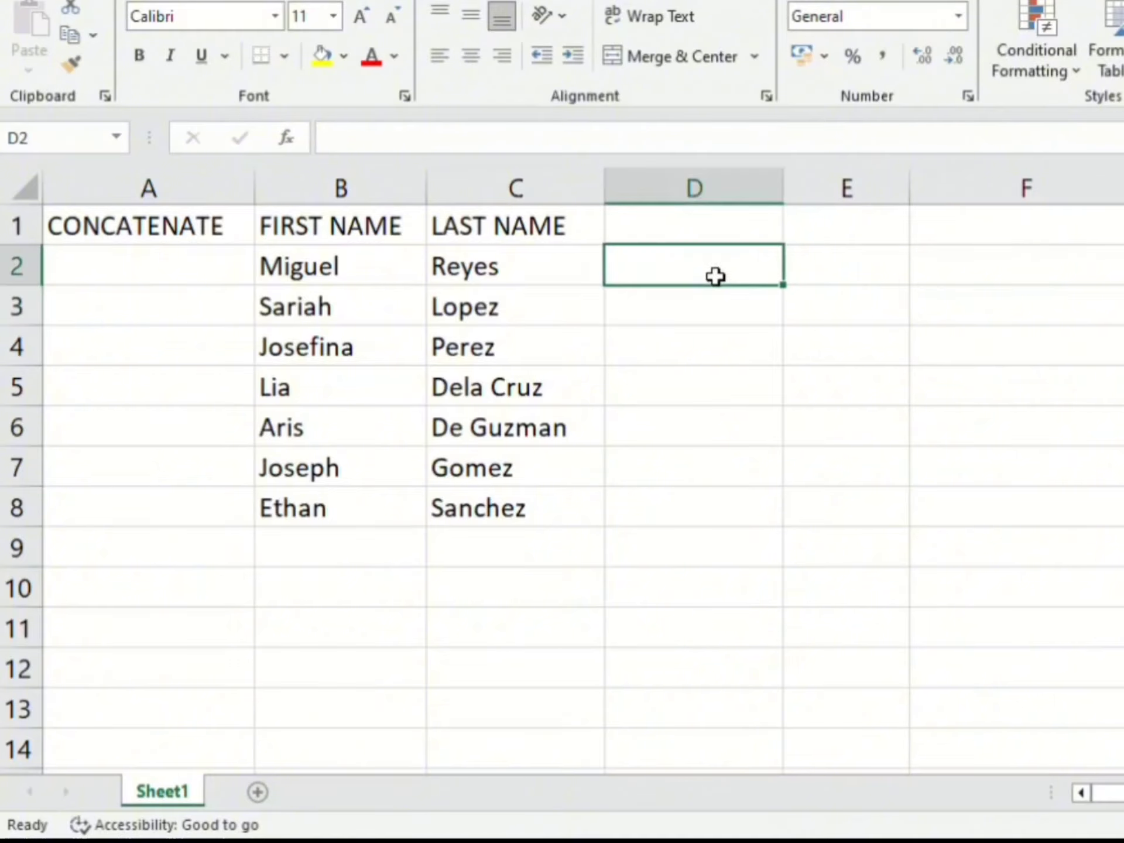
type("=")
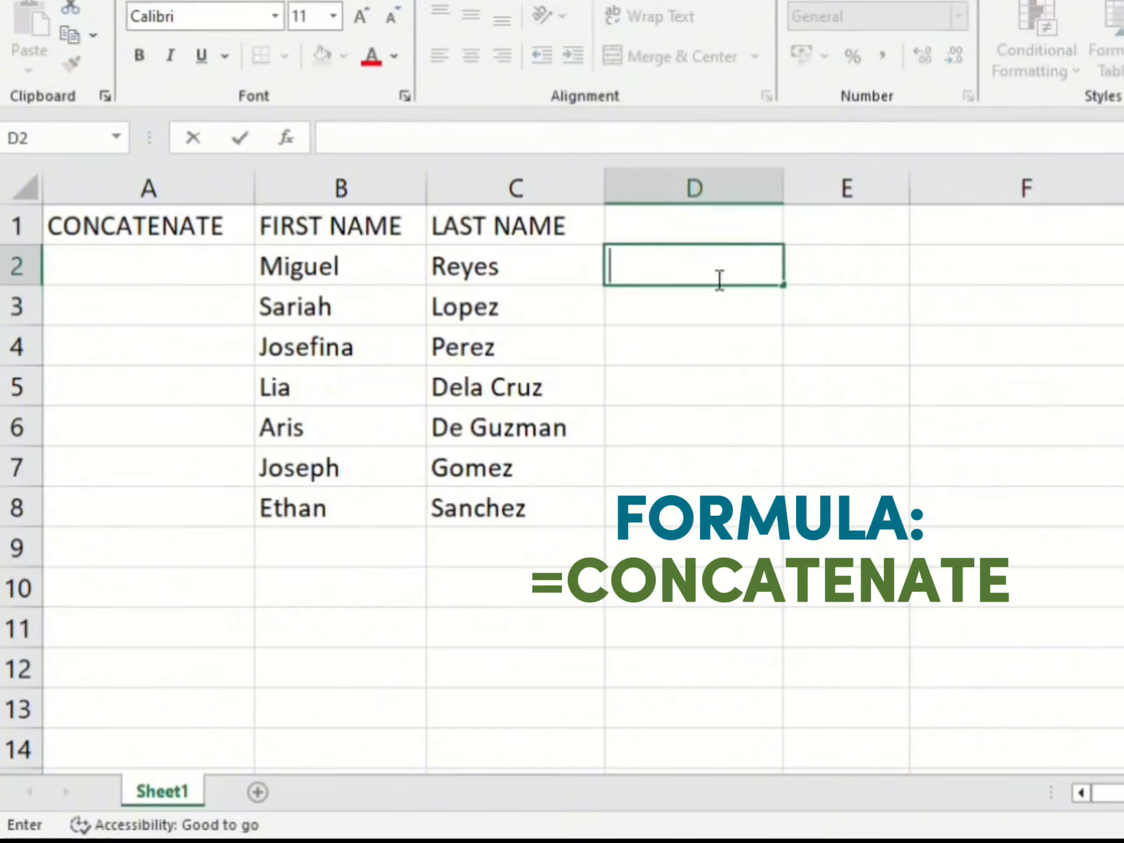
type("coj")
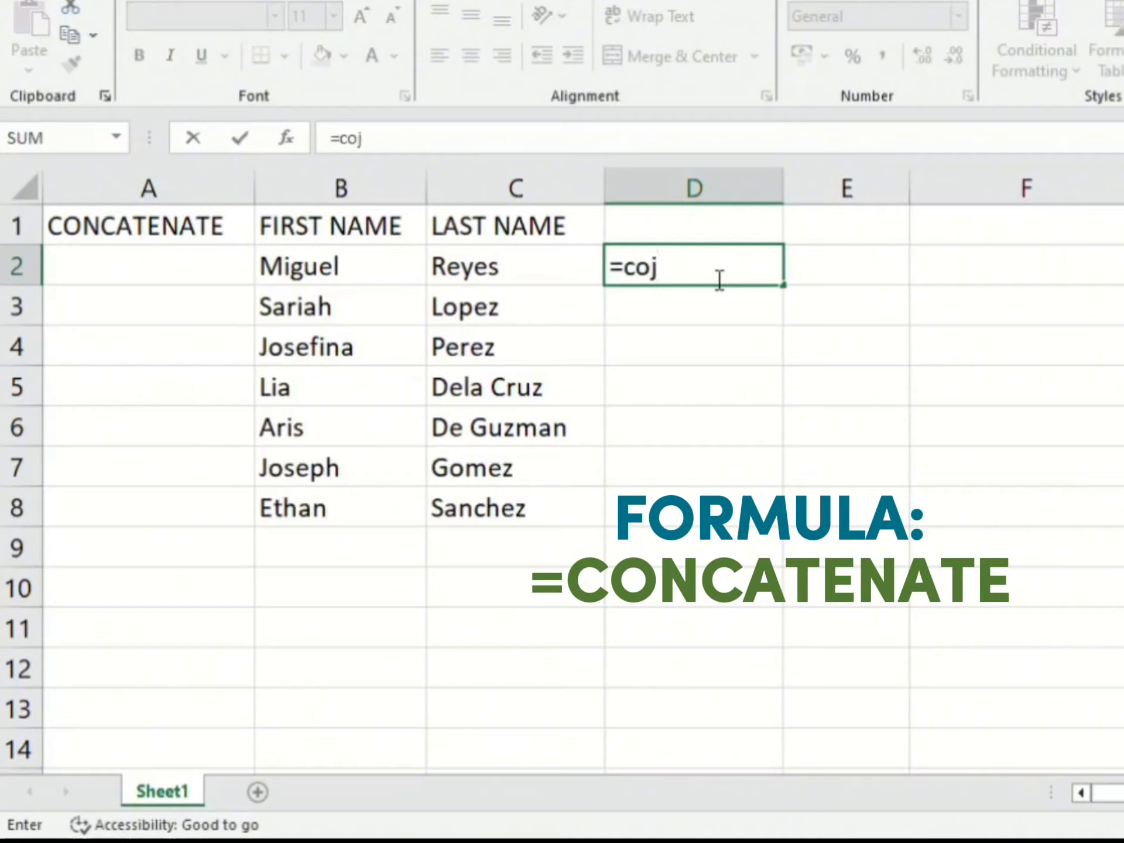
key("BackSpace")
type("n")
key("Tab")
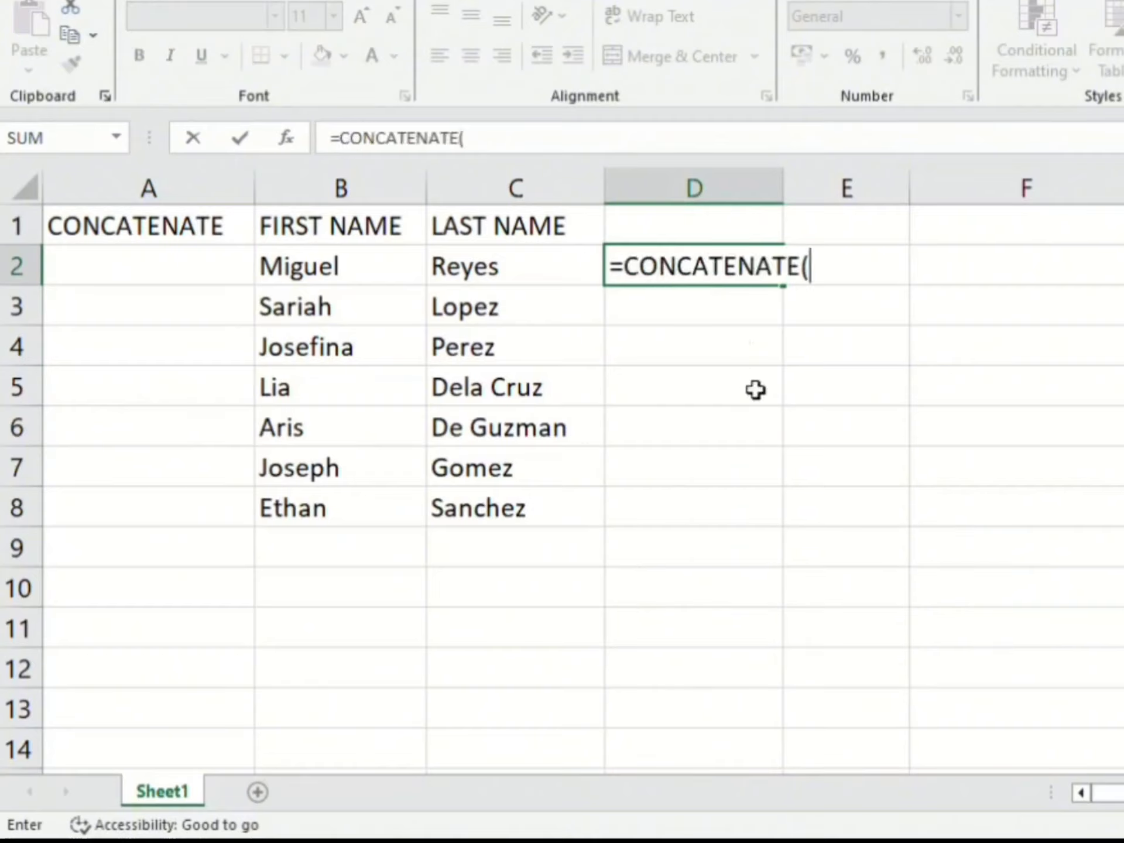
left_click(380, 274)
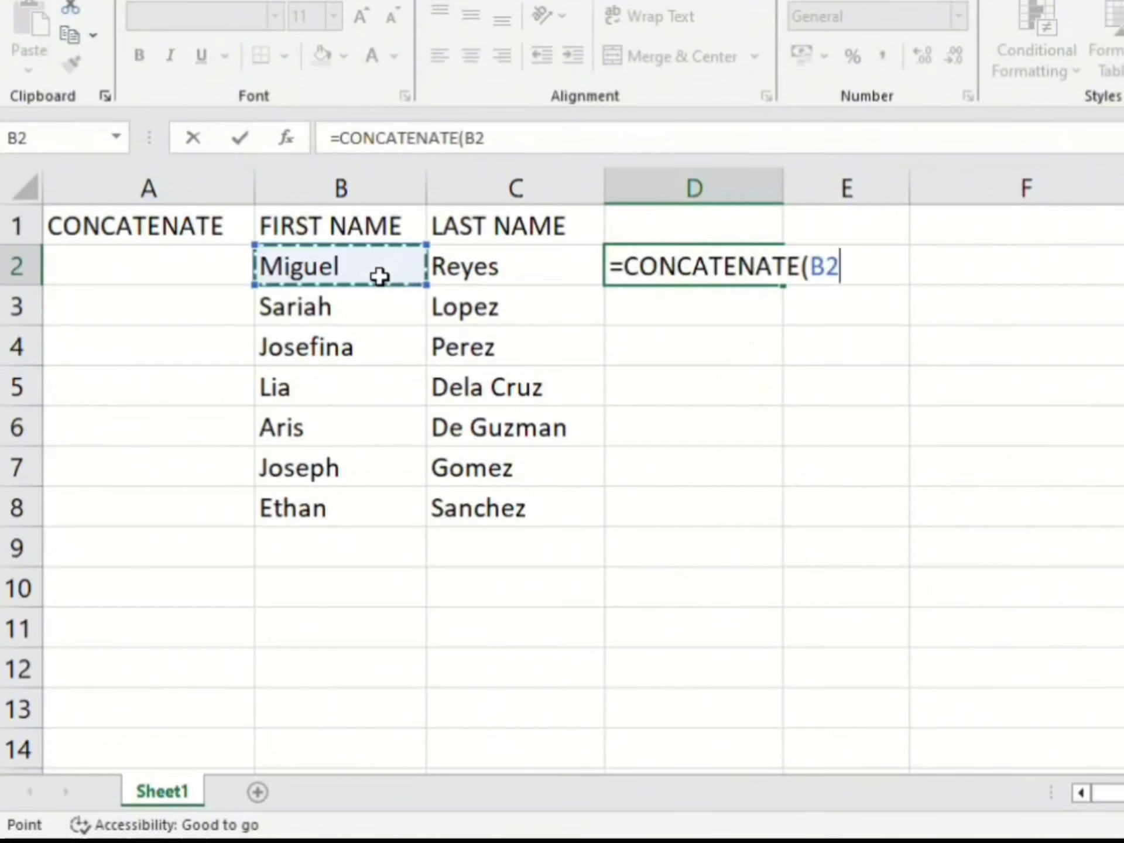
type(",")
left_click(527, 266)
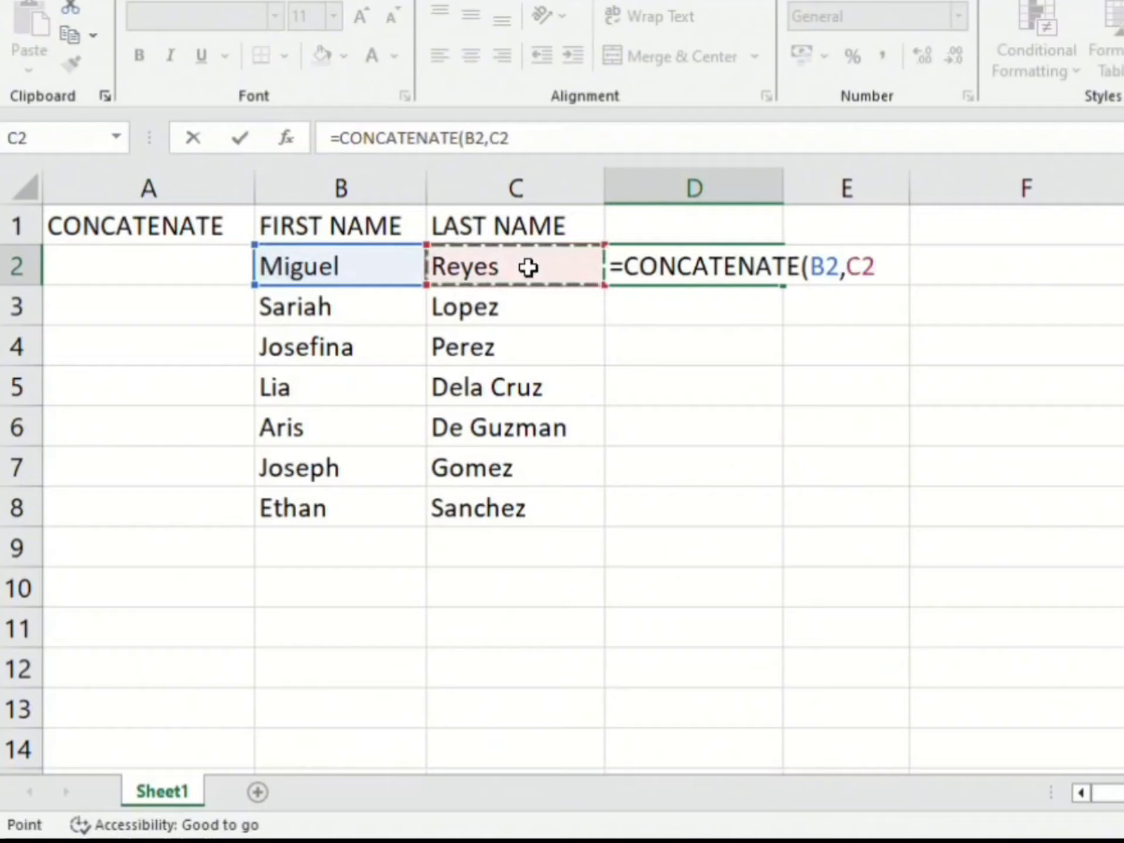
type(")")
key("Return")
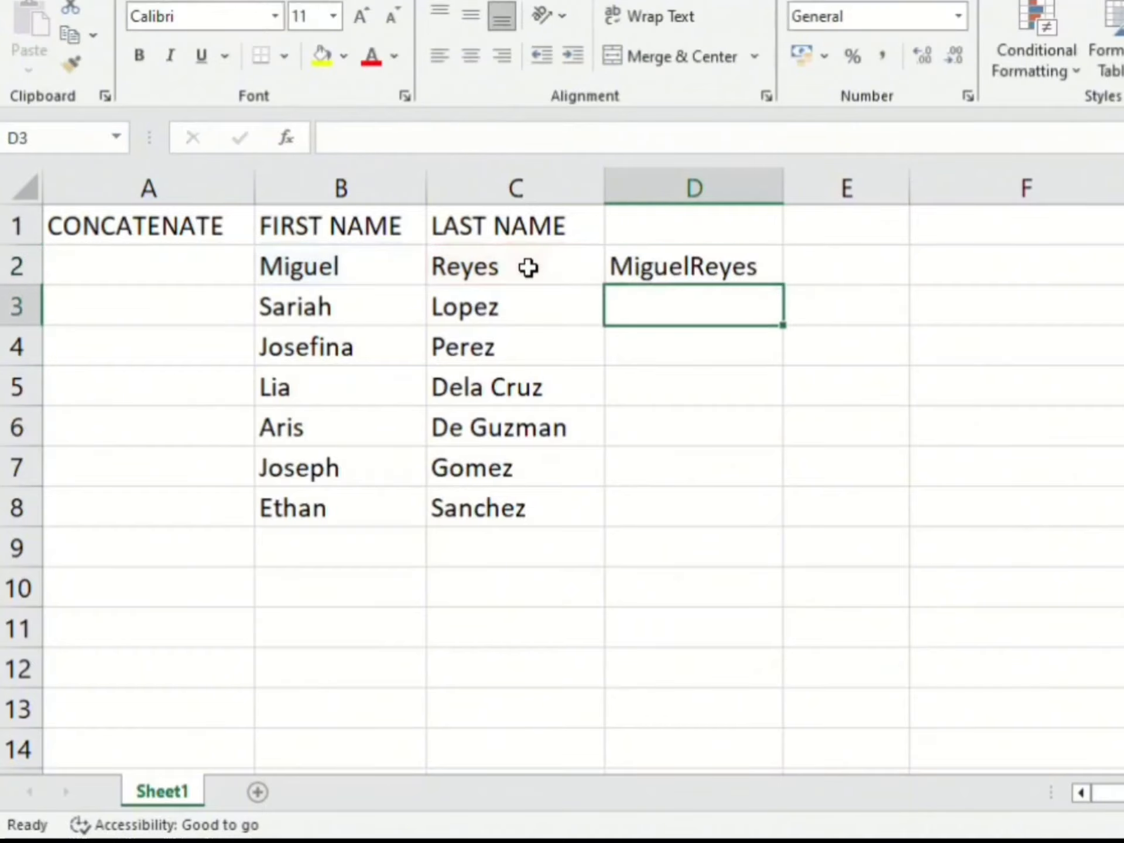
Step: Fill the CONCATENATE formula from D2 down to D8
left_click(702, 284)
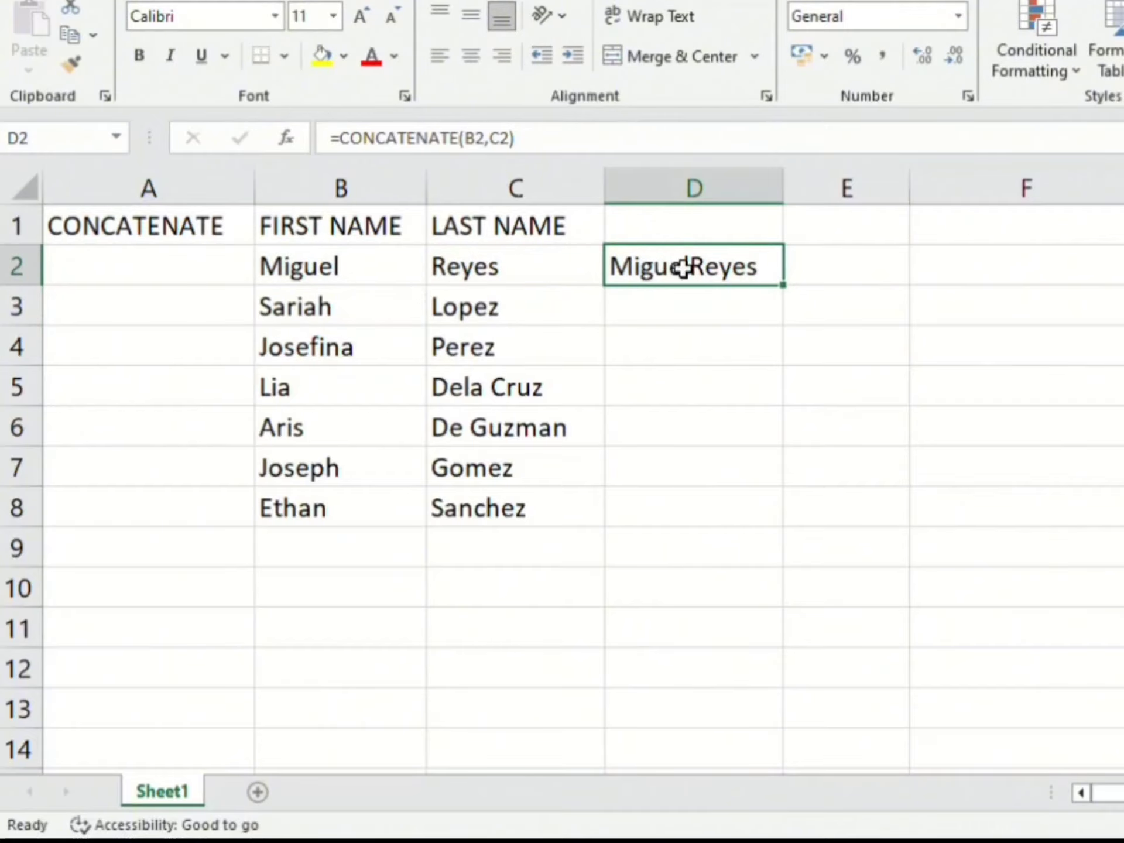
left_click_drag(793, 293, 798, 525)
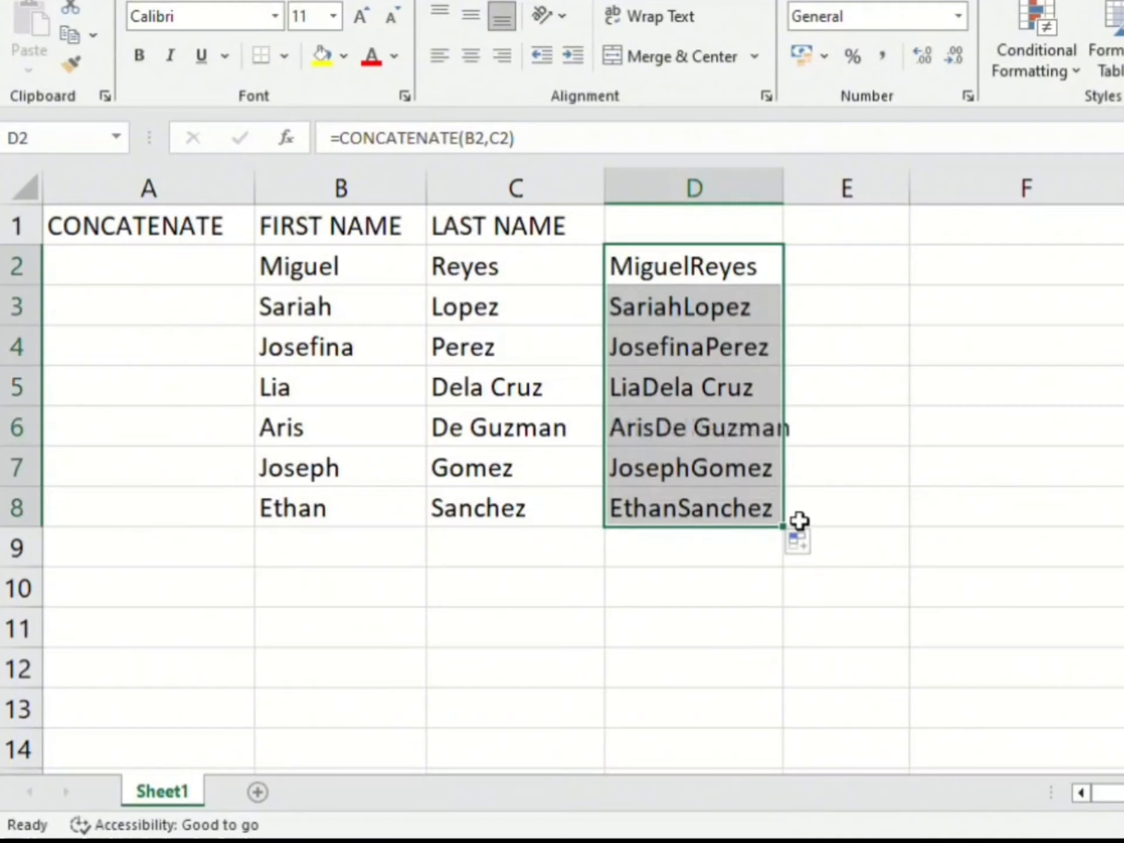
left_click(685, 272)
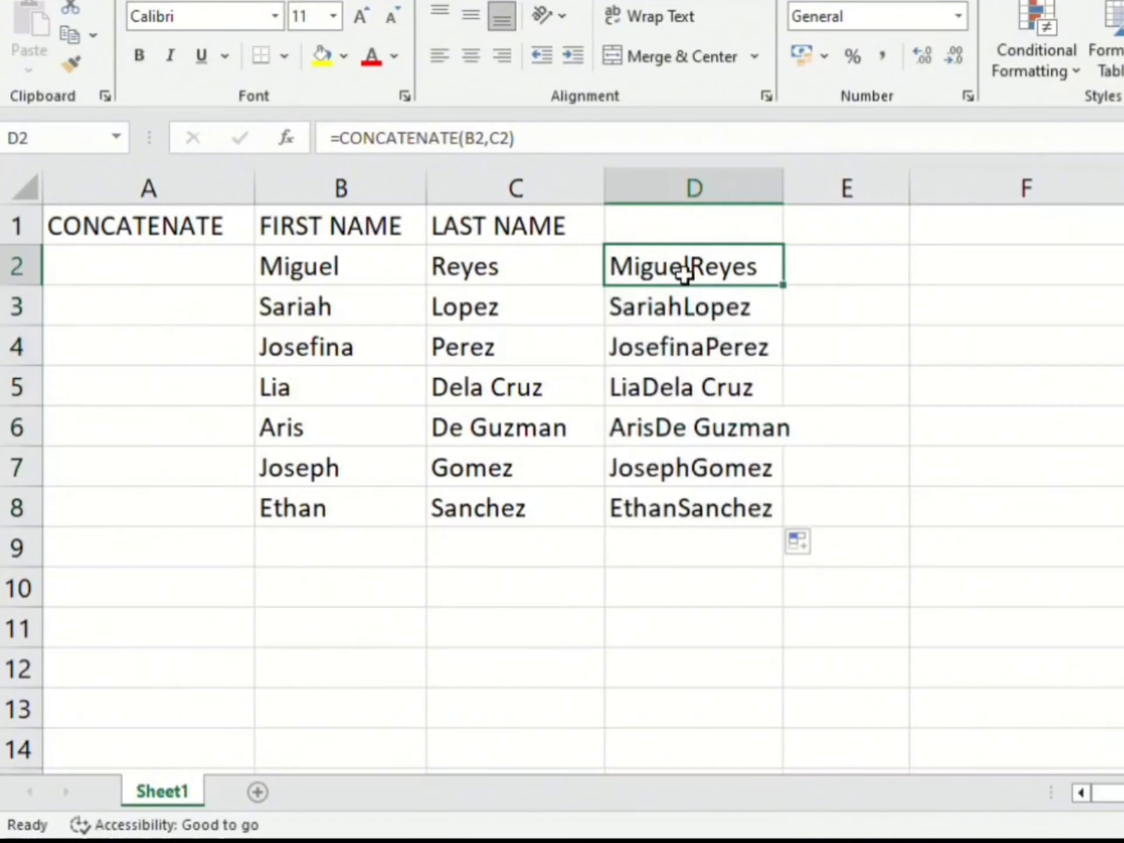
Step: Start a CONCATENATE formula in cell F2 with the first name cell B2 as its first argument
left_click(996, 260)
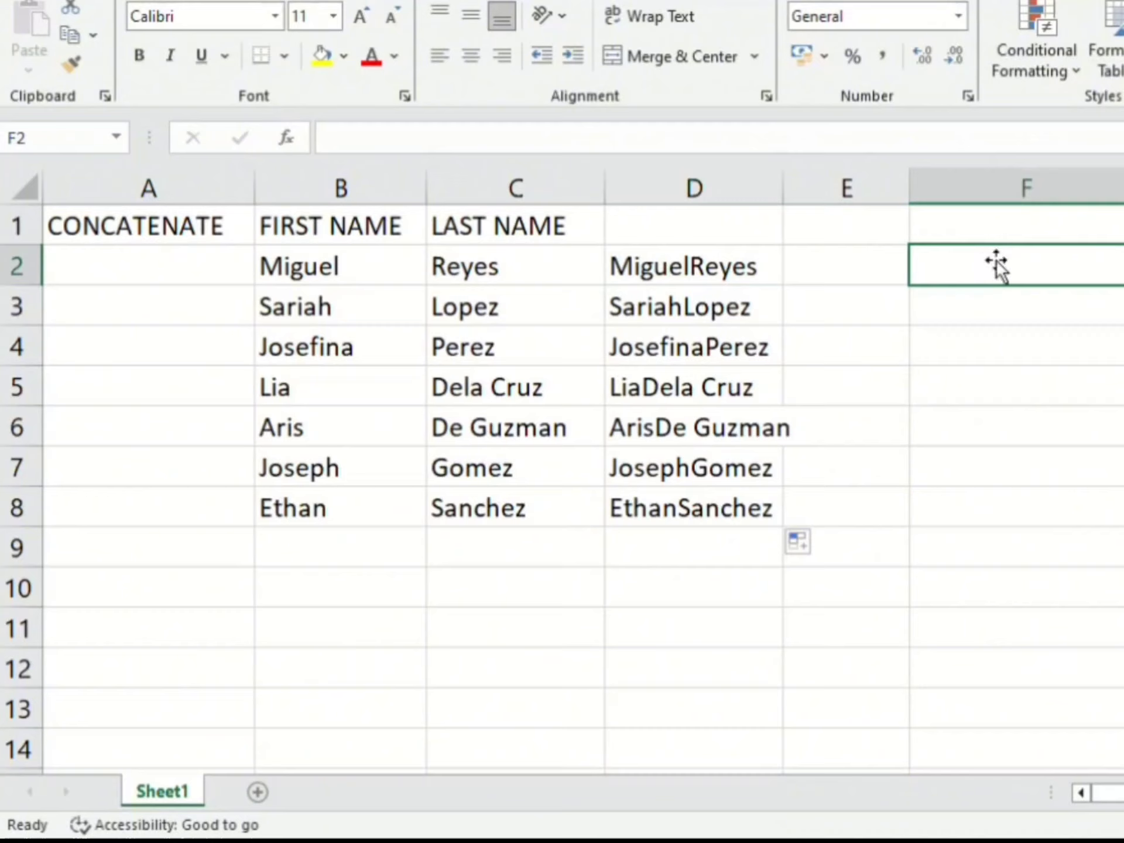
type("+")
key("BackSpace")
type("=")
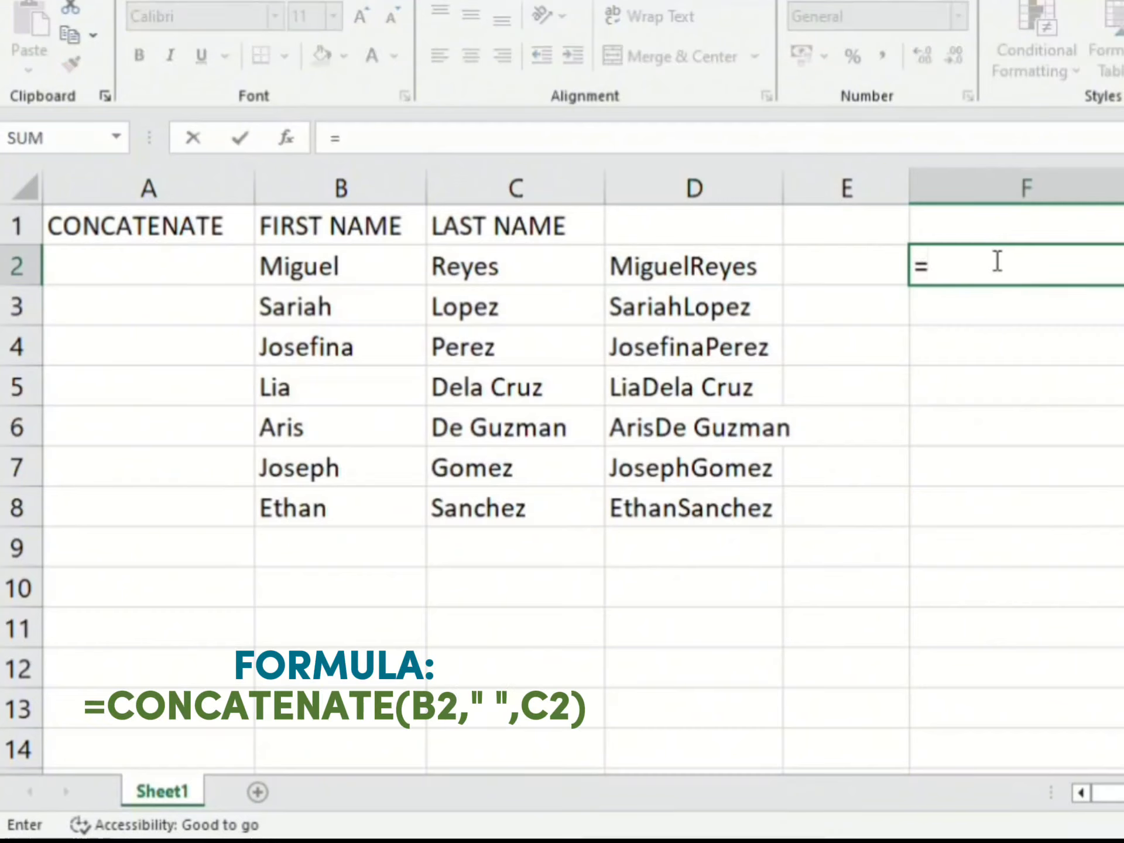
type("con")
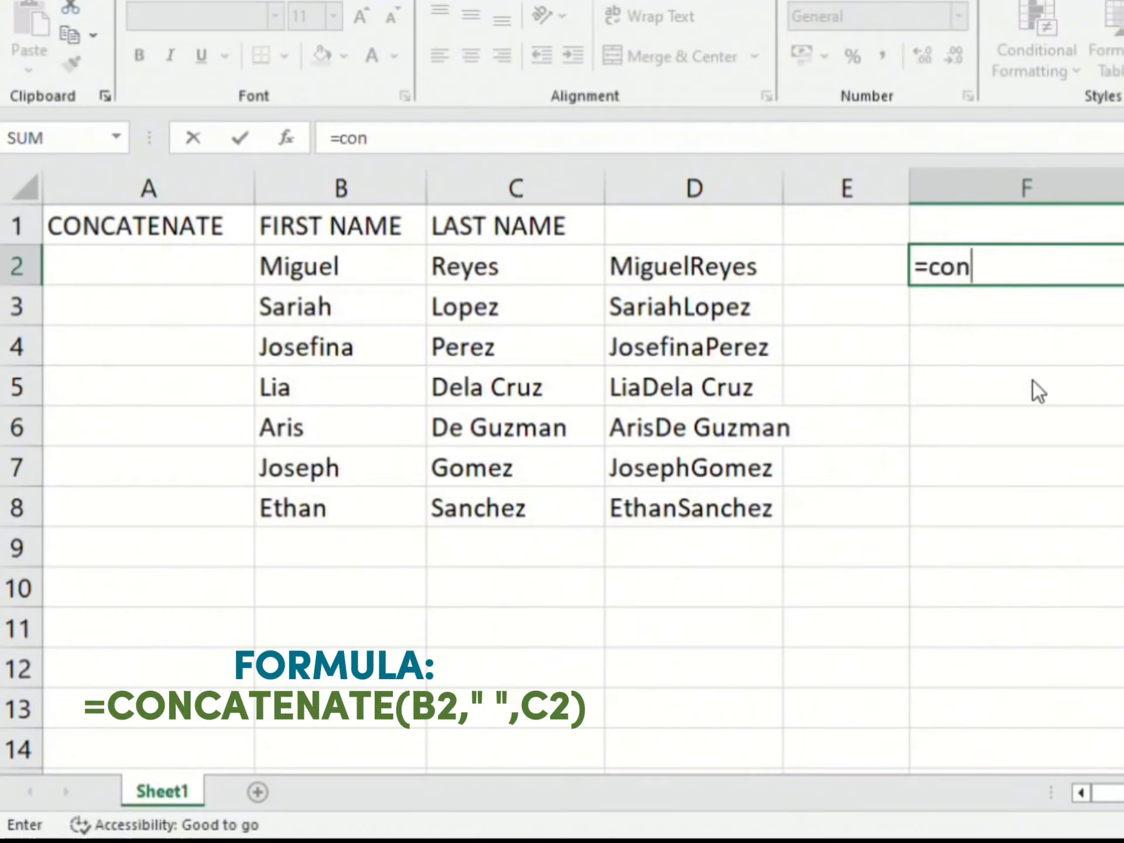
key("Tab")
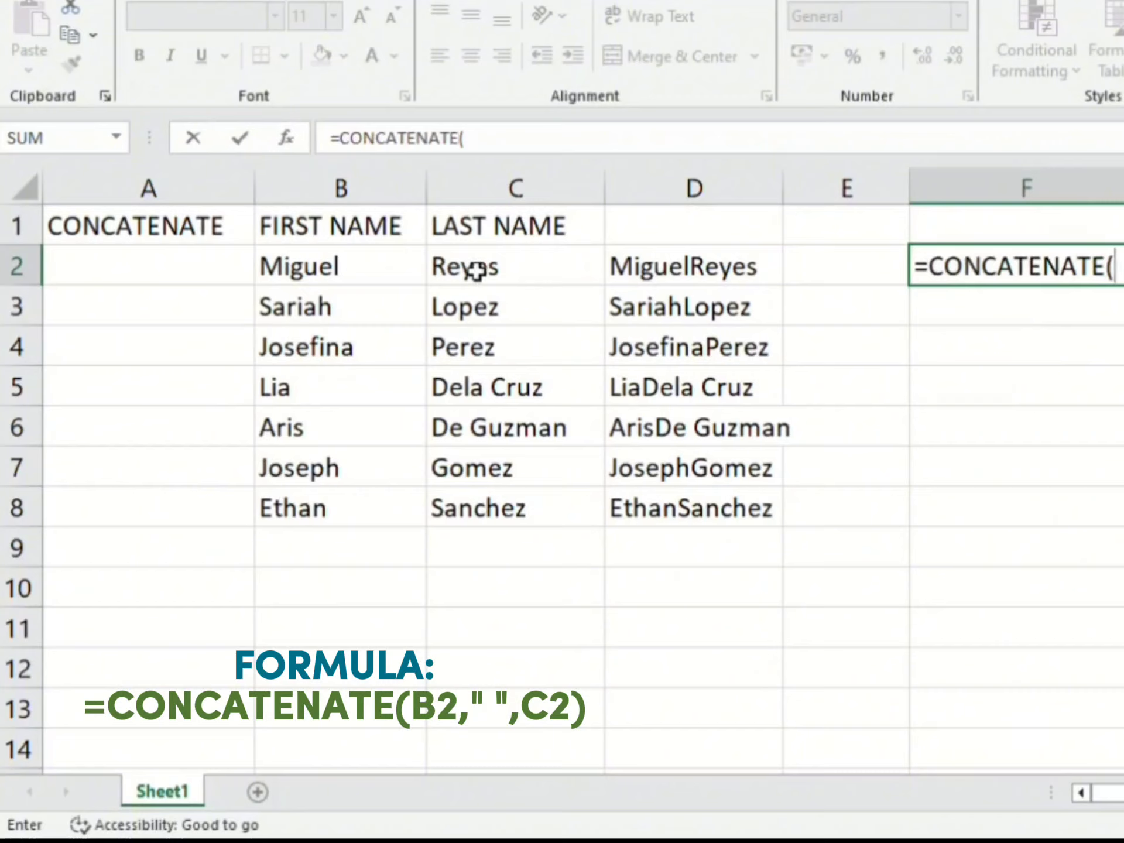
left_click(380, 273)
type(",")
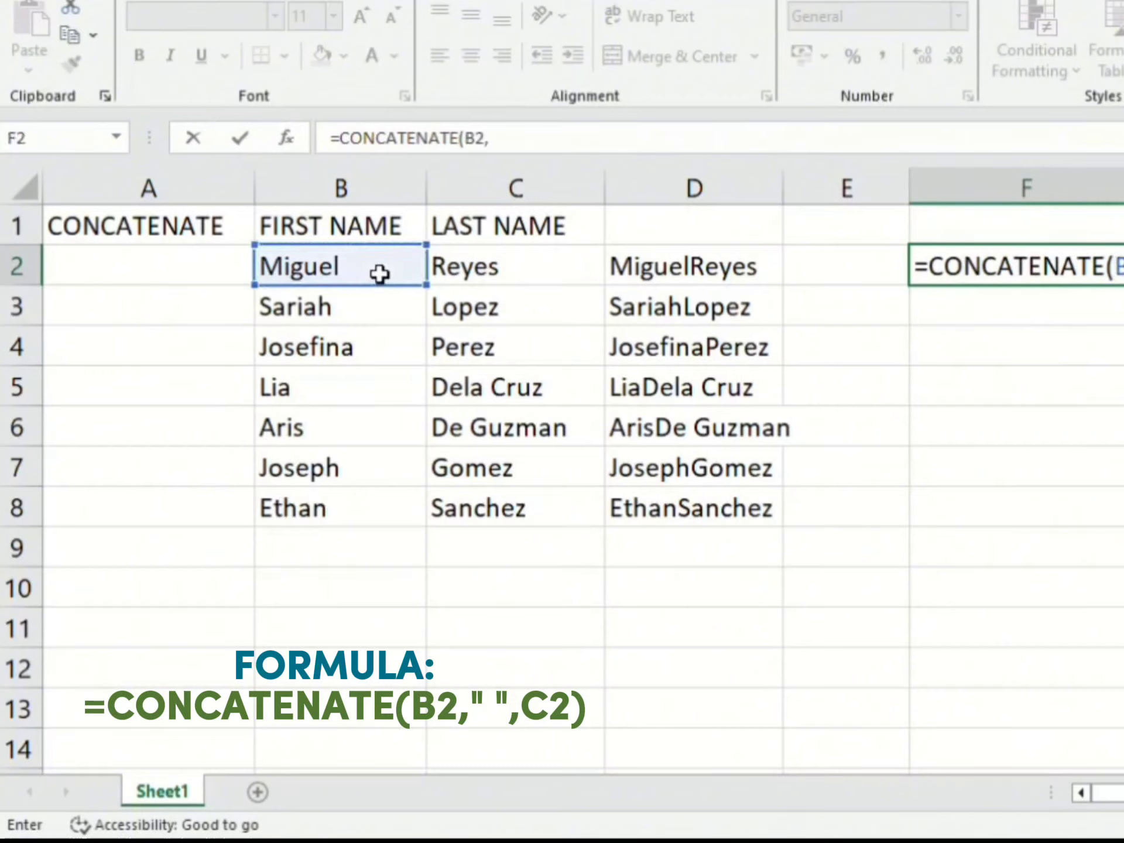
type("\" \",")
Step: Add a quoted space " " and the last name cell C2 to the CONCATENATE formula in F2 and complete it
left_click(549, 282)
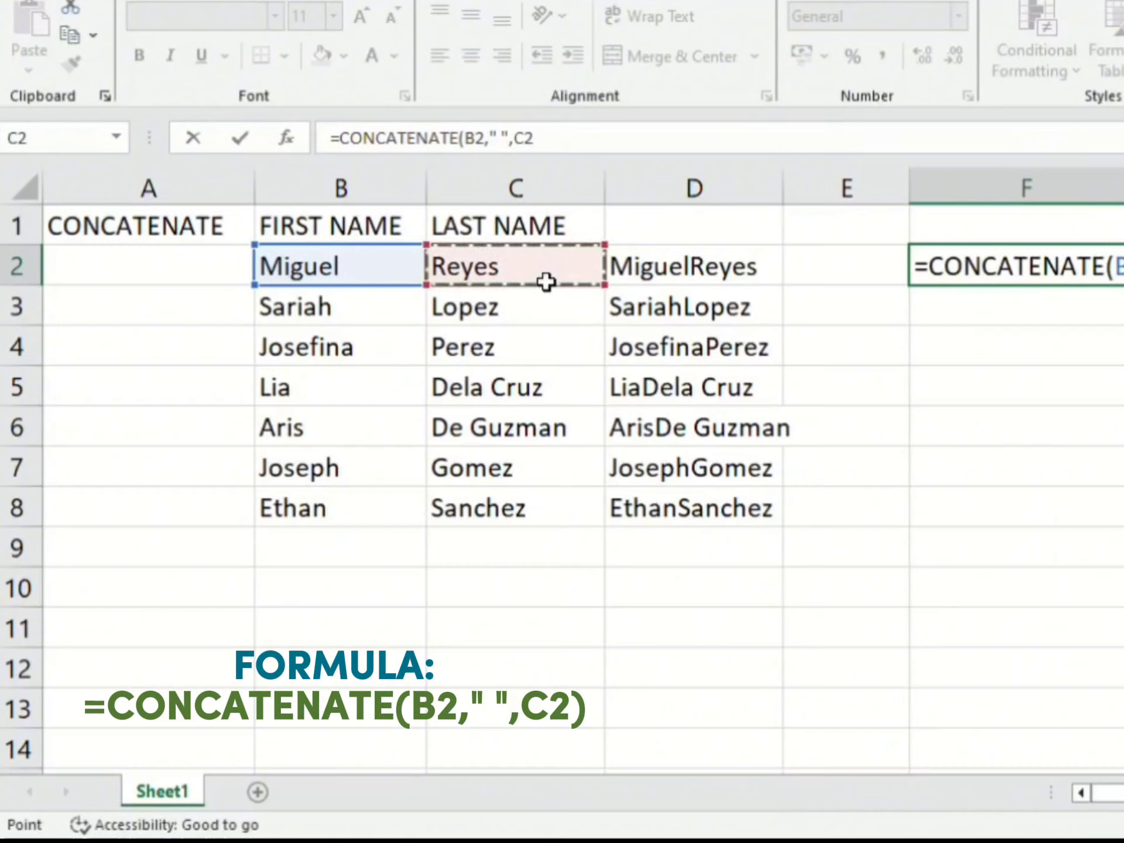
type(")")
key("Return")
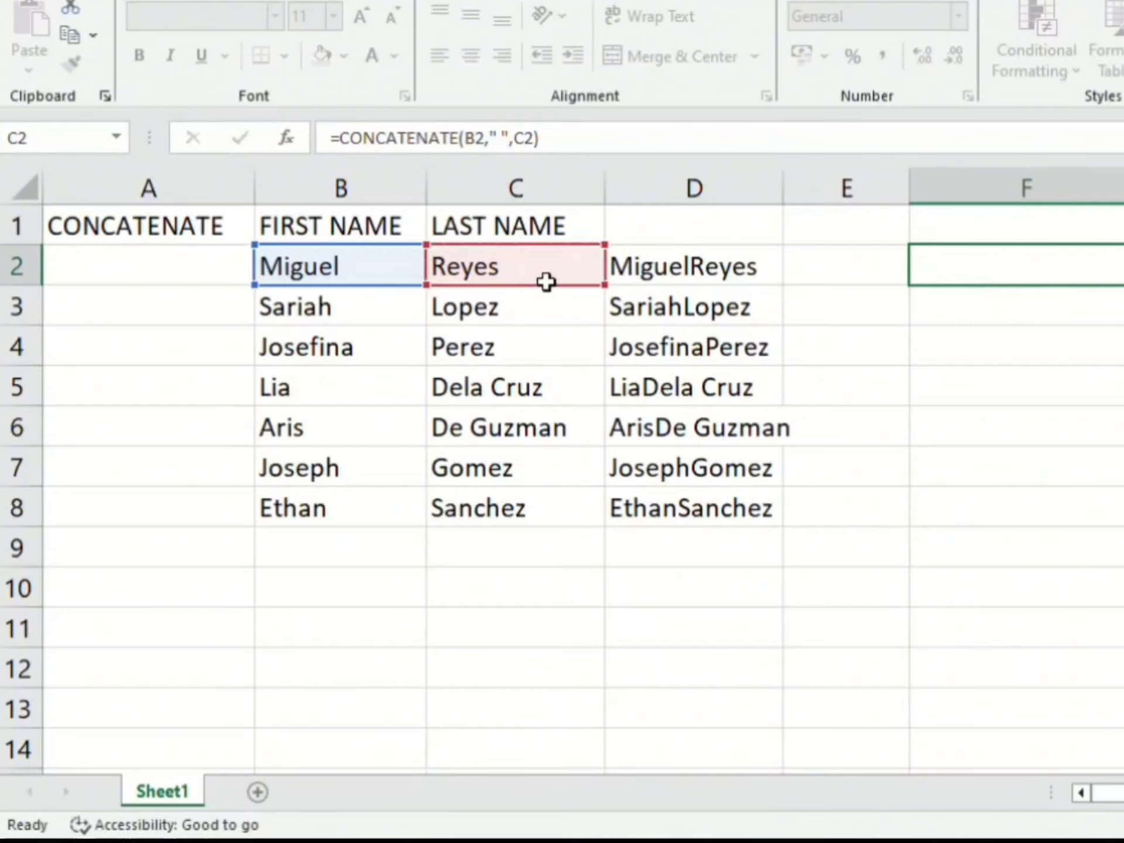
Step: Fill the spaced full-name formula from F2 down to F8
left_click(1060, 270)
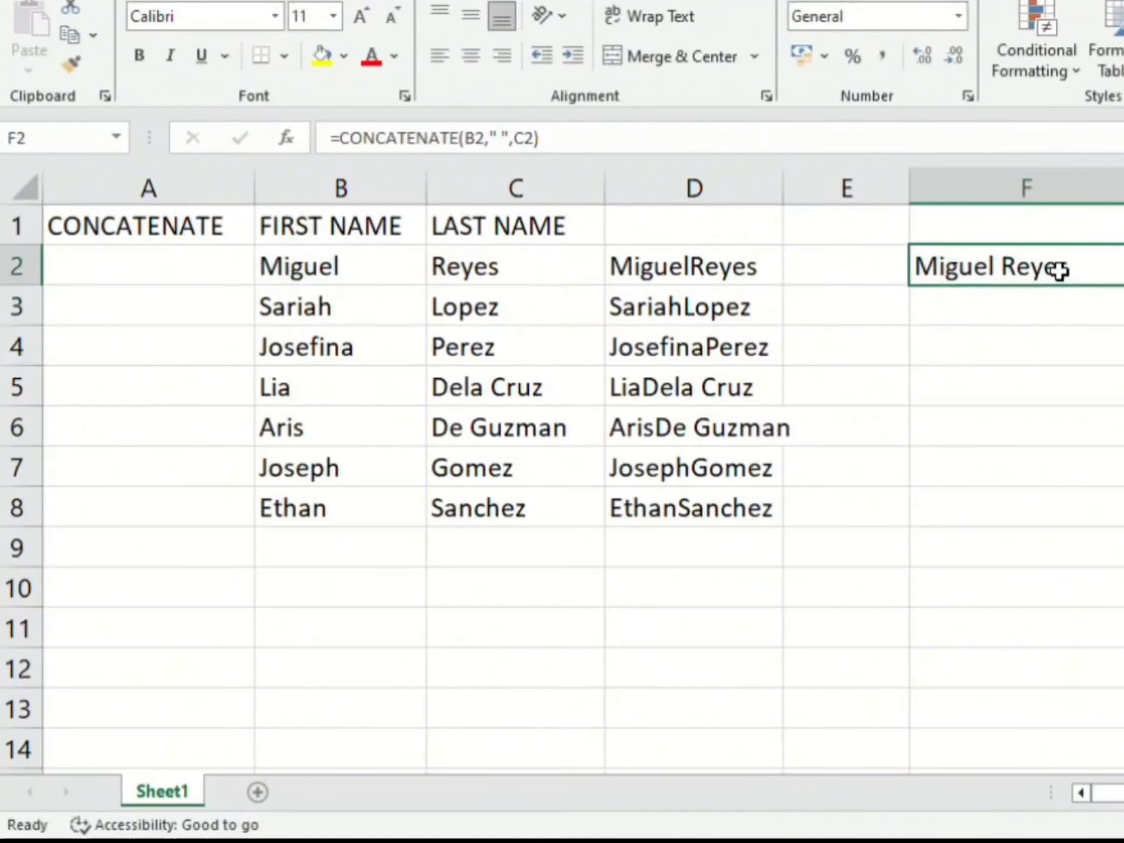
left_click_drag(1122, 285, 1121, 515)
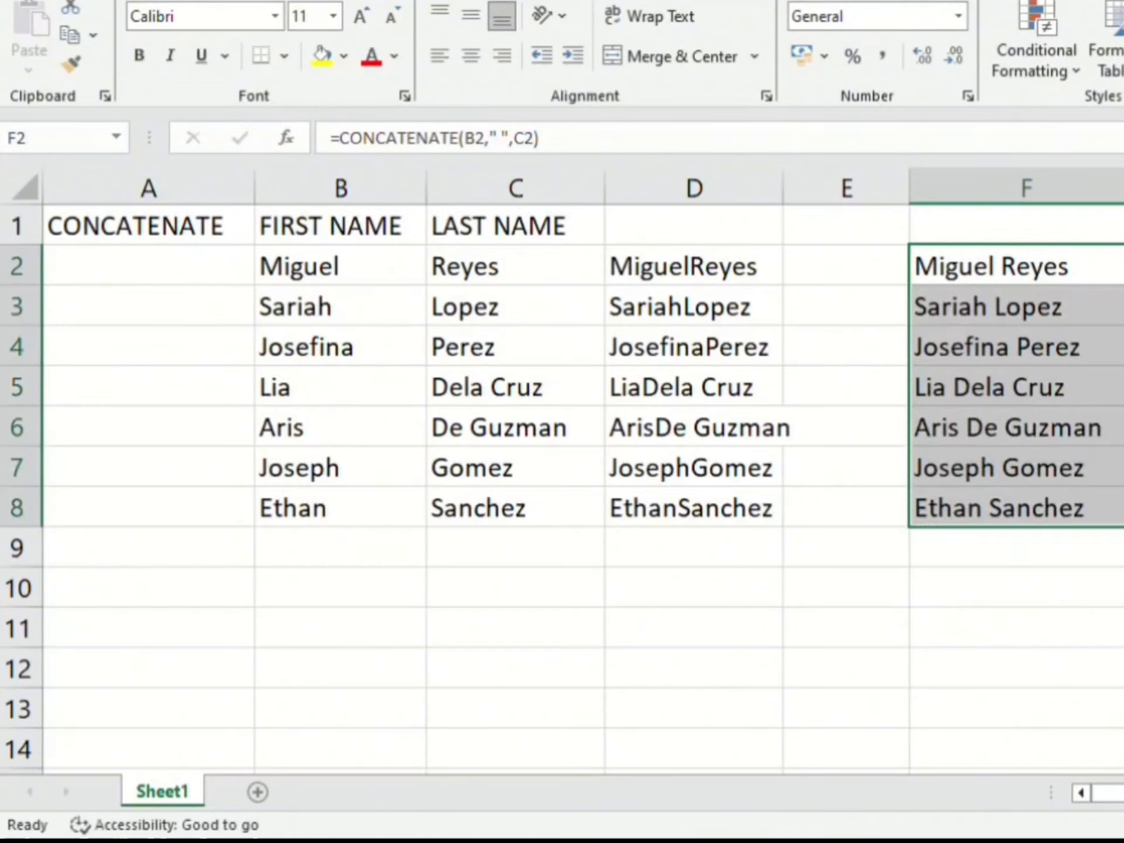
left_click(1121, 346)
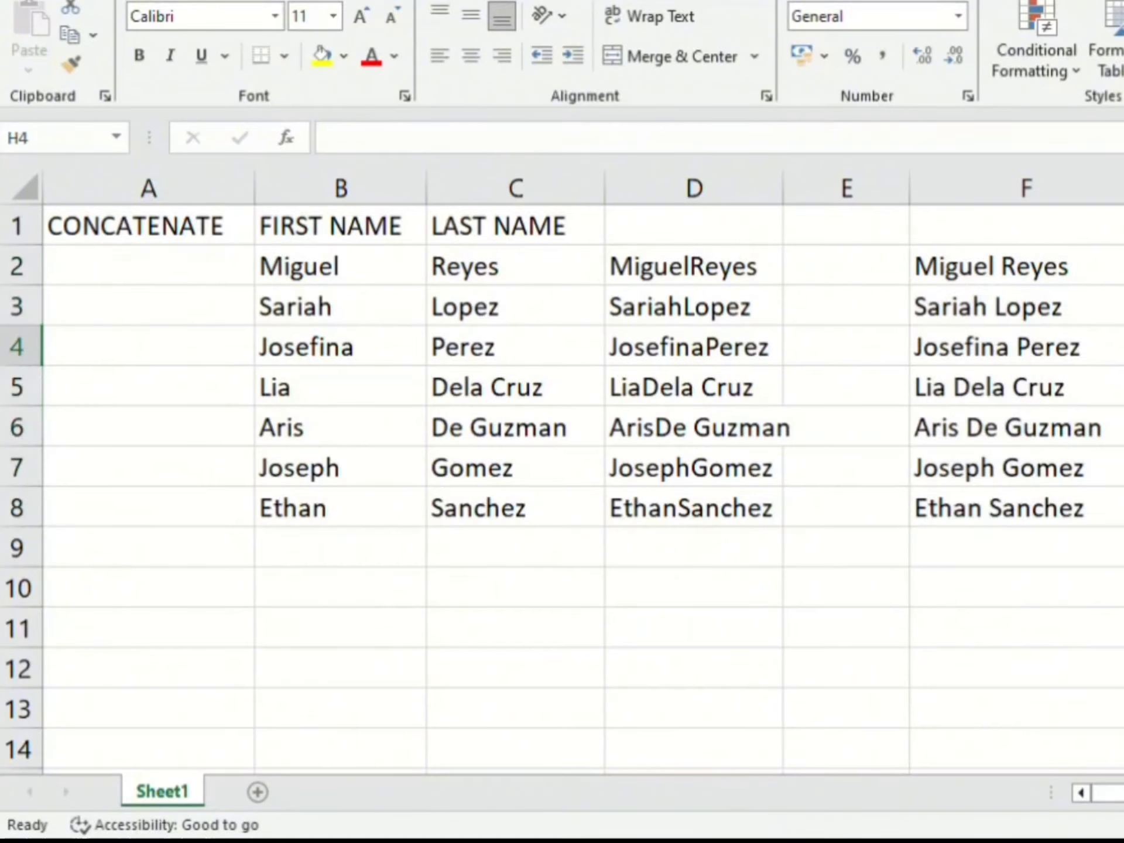